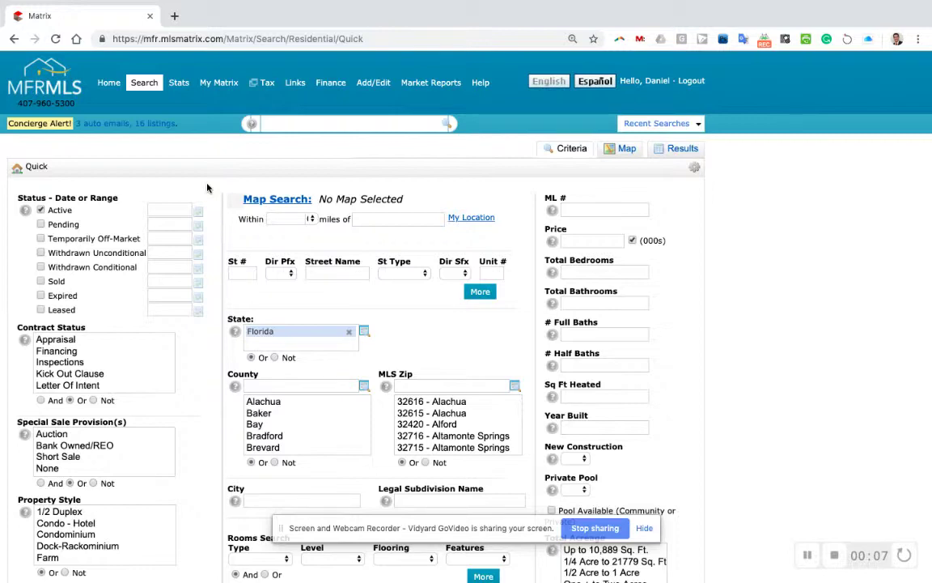
- Reload a fresh Quick residential search form and limit it to Active listings
scroll(530, 198, down, 2)
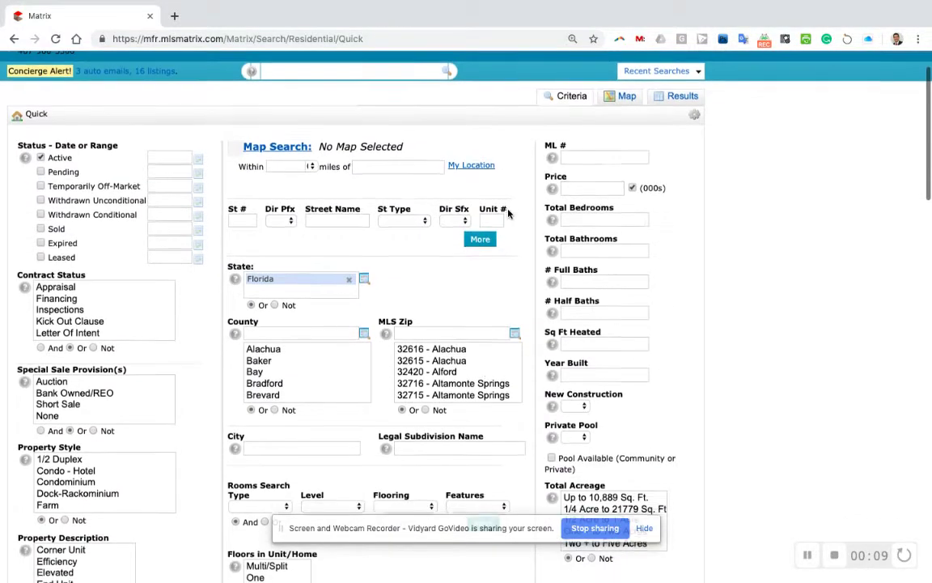
scroll(526, 188, up, 1)
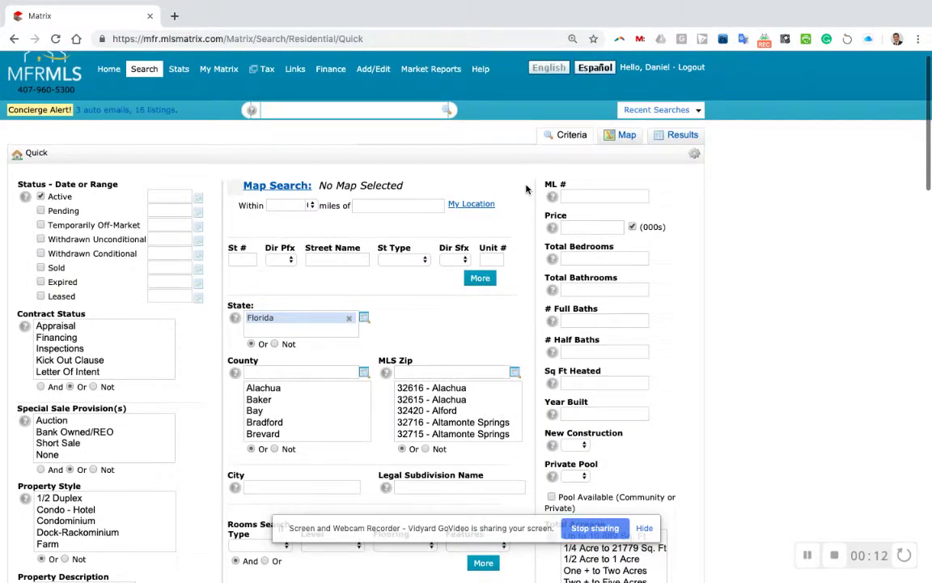
scroll(220, 224, down, 3)
scroll(220, 224, up, 1)
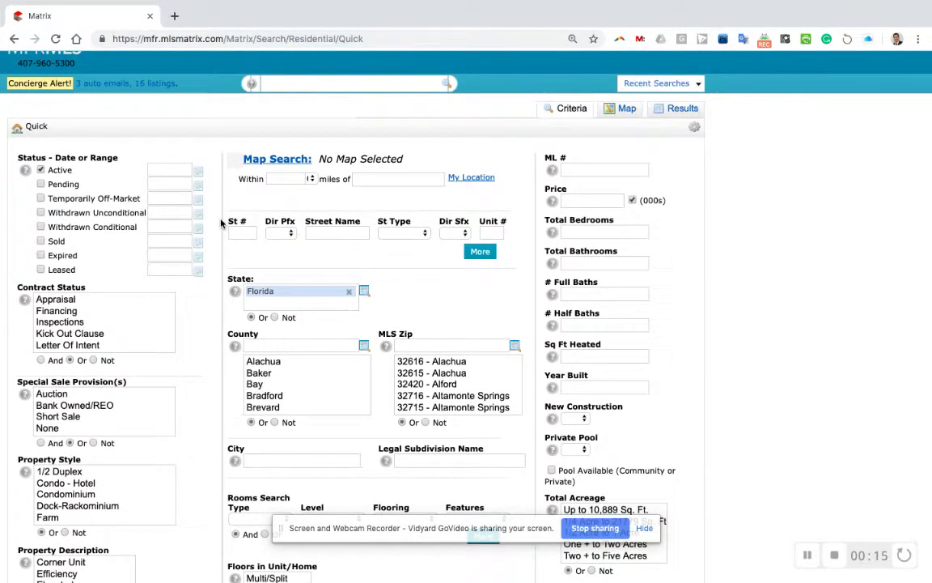
scroll(510, 291, down, 6)
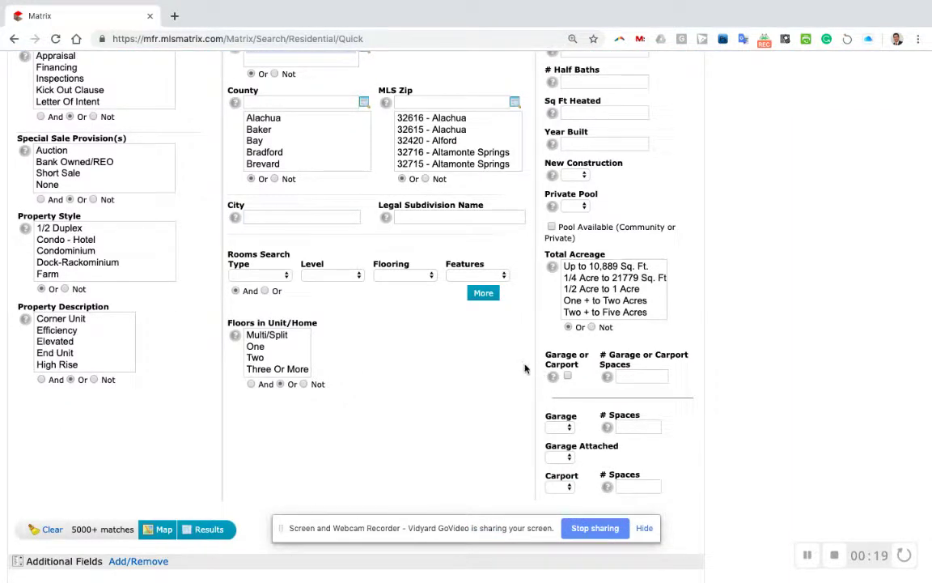
scroll(510, 365, up, 7)
scroll(501, 364, down, 1)
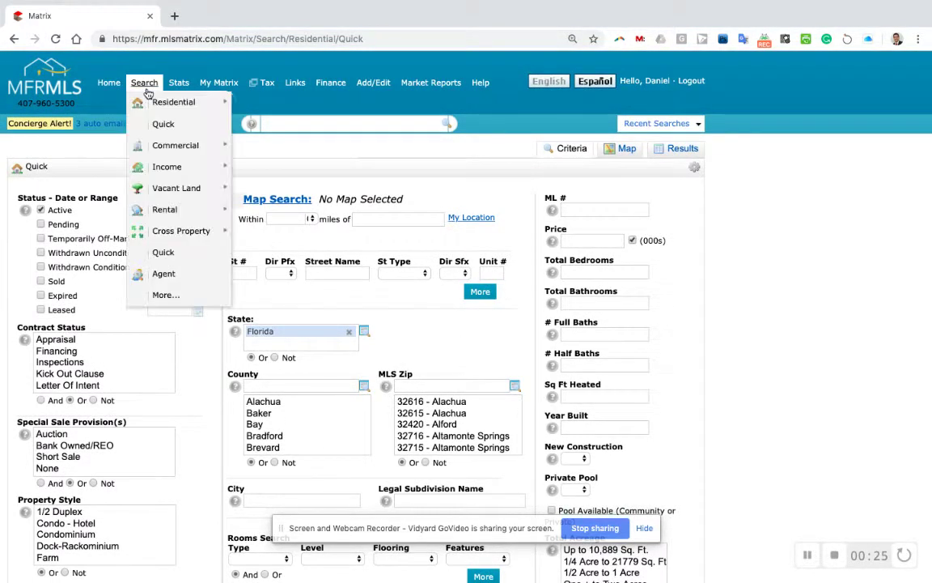
mouse_move(138, 84)
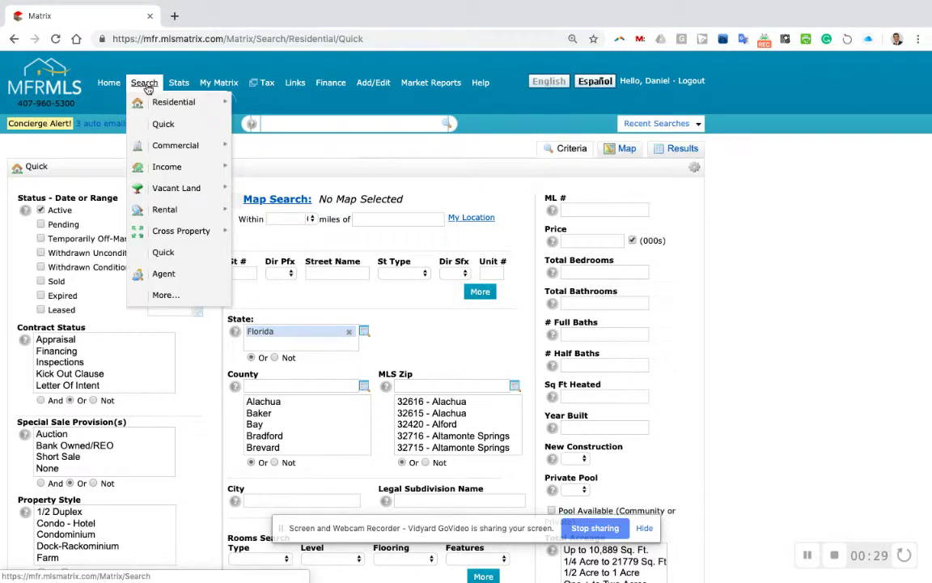
click(164, 126)
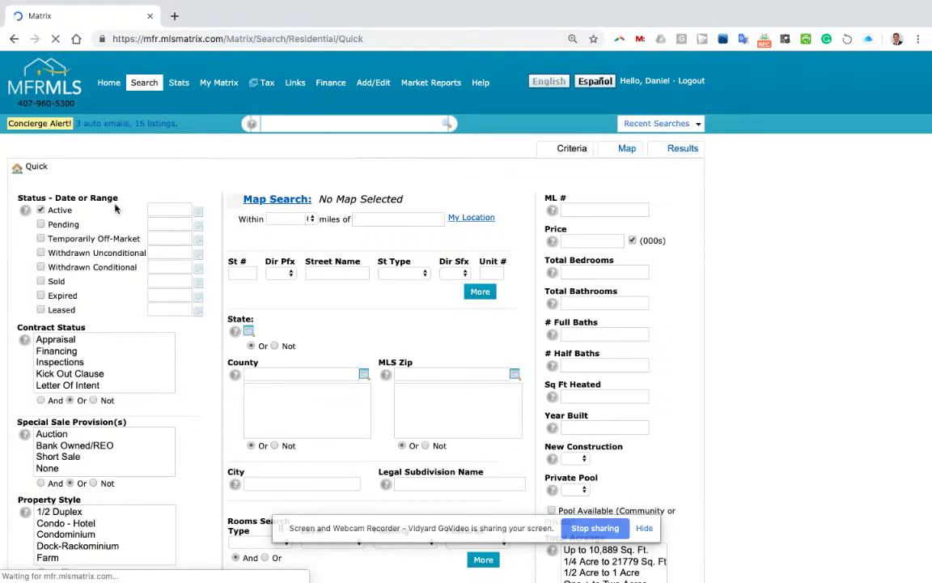
click(41, 210)
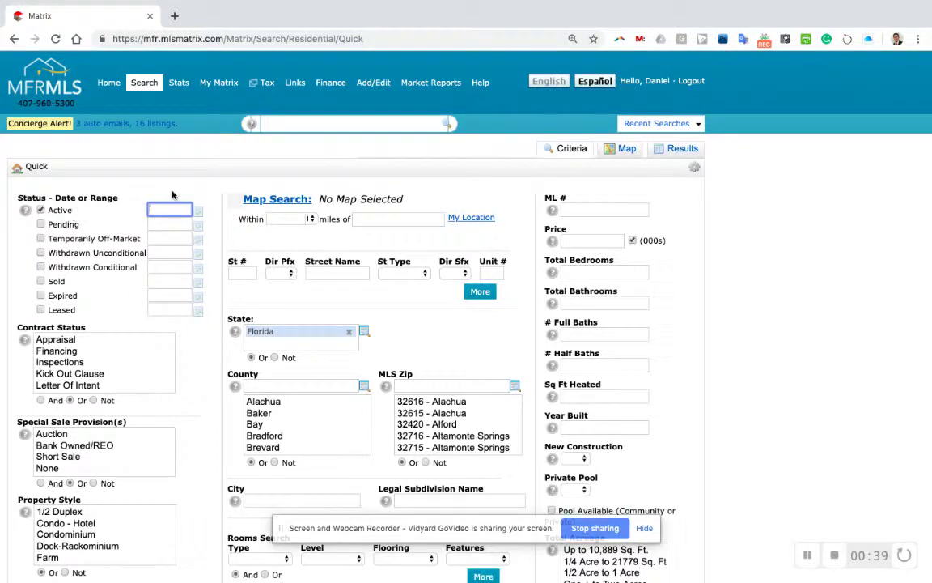
scroll(428, 331, down, 1)
- Enter clermont as the City criterion
scroll(428, 331, down, 5)
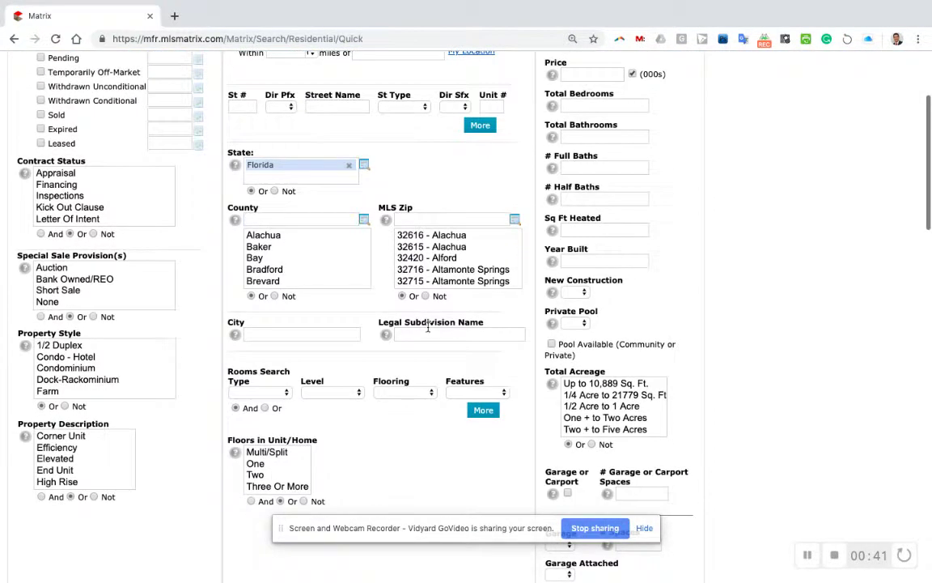
click(393, 334)
click(344, 333)
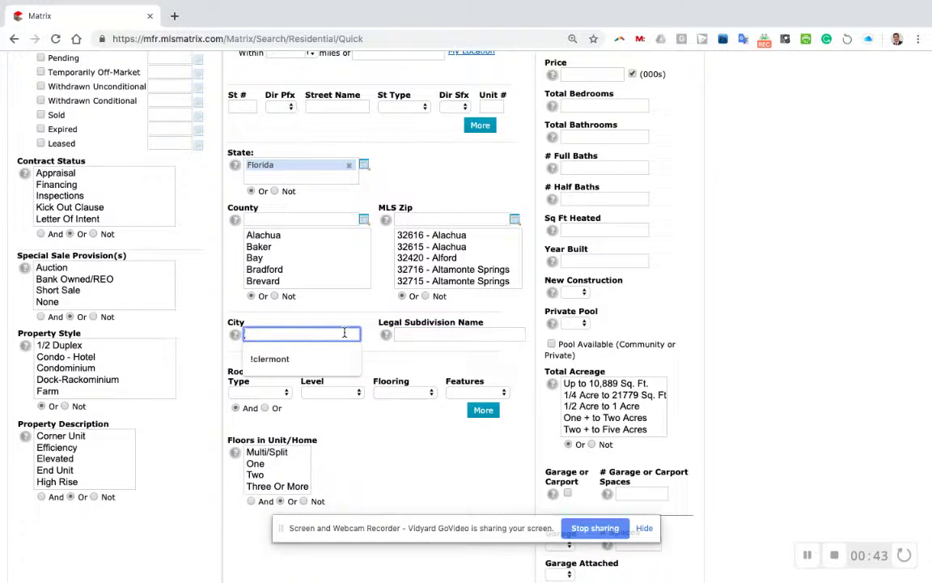
text(clermont)
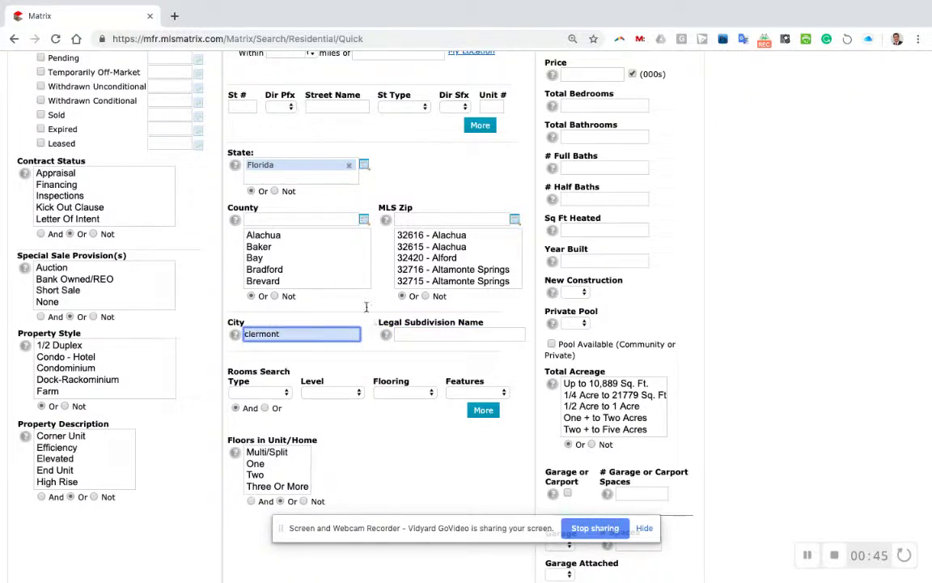
key(Tab)
- Set the Legal Subdivision Name to heritage h, leaving 3 matches
click(418, 333)
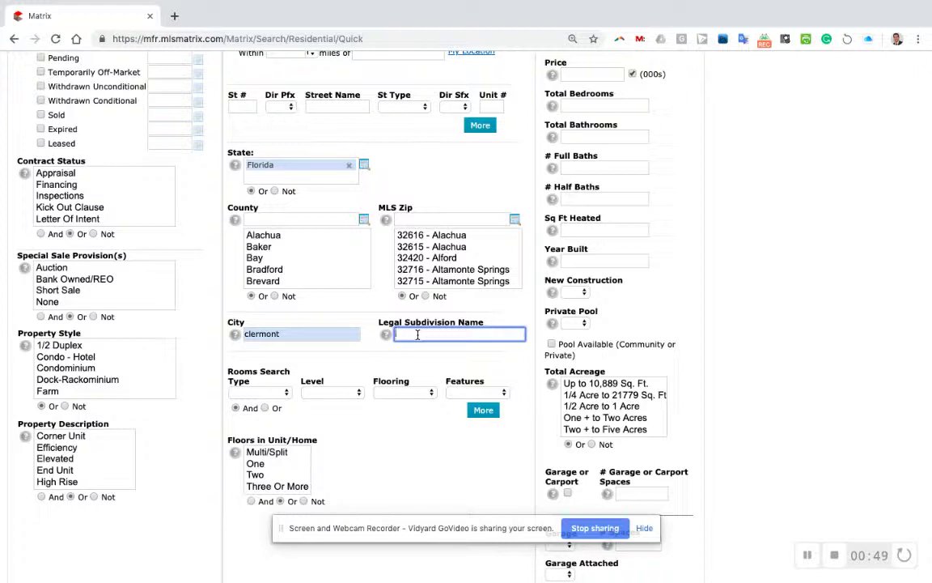
text(heritage h)
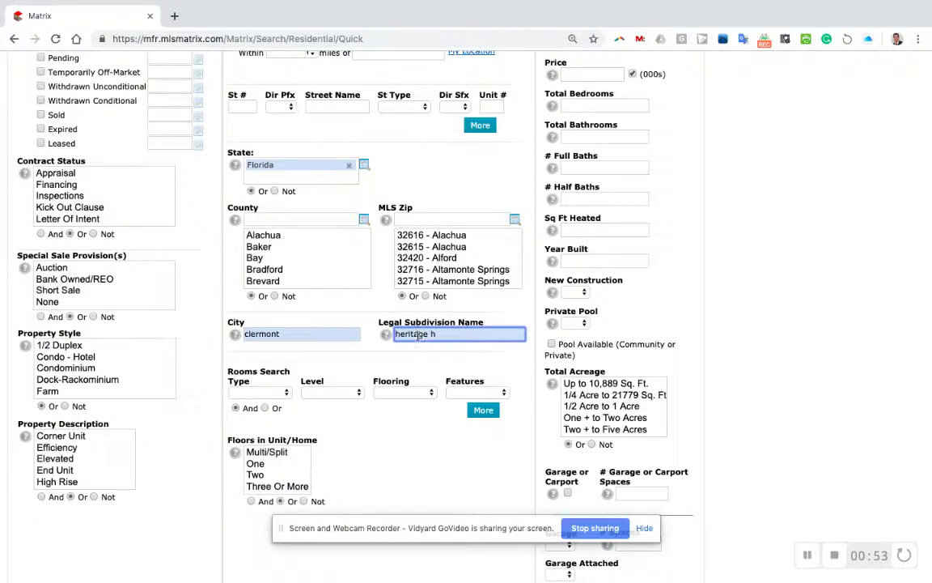
click(421, 351)
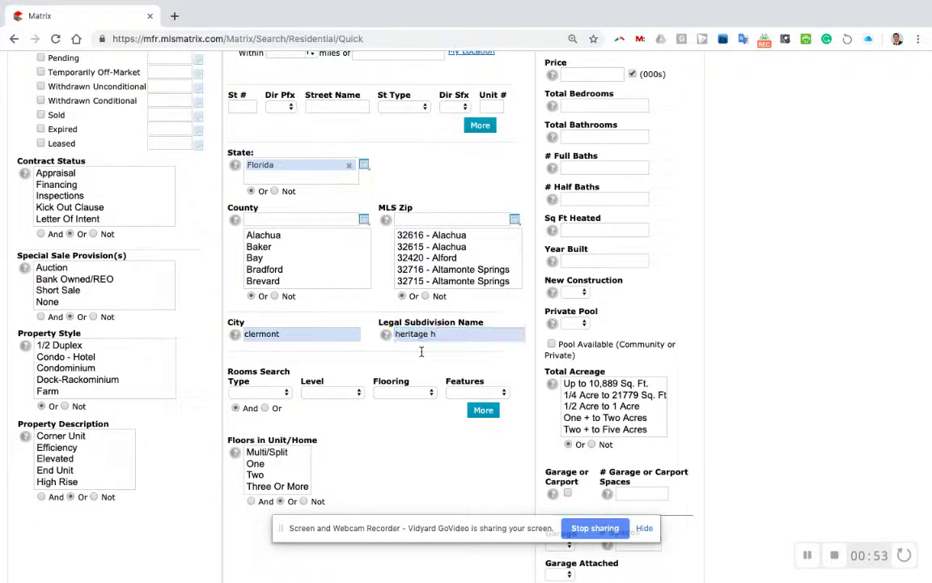
scroll(367, 322, down, 2)
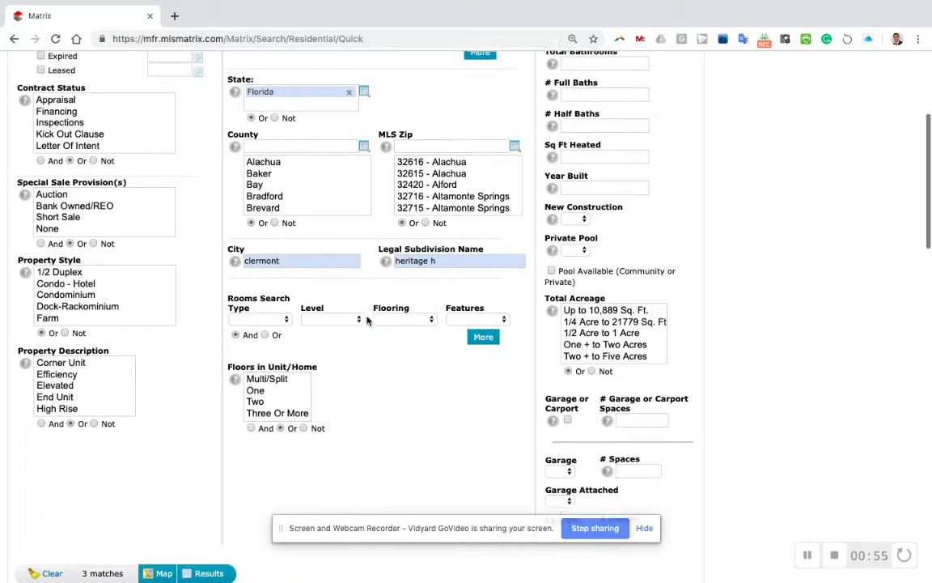
scroll(369, 321, up, 2)
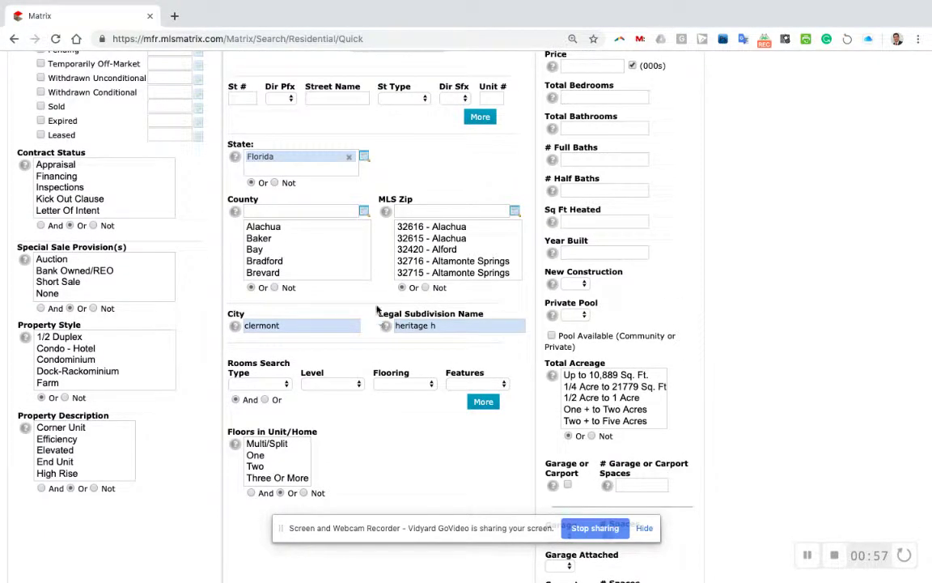
scroll(381, 295, down, 2)
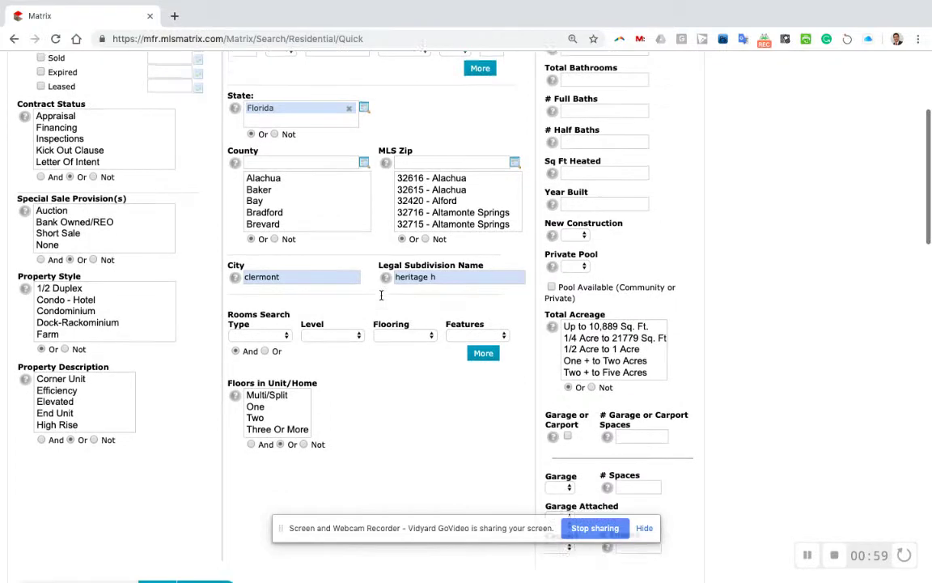
scroll(382, 298, up, 2)
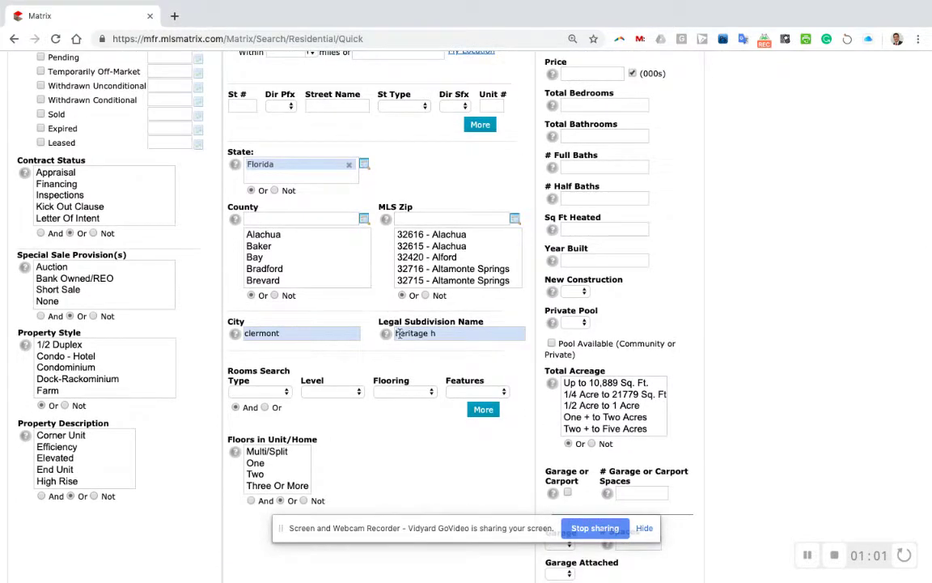
mouse_move(445, 334)
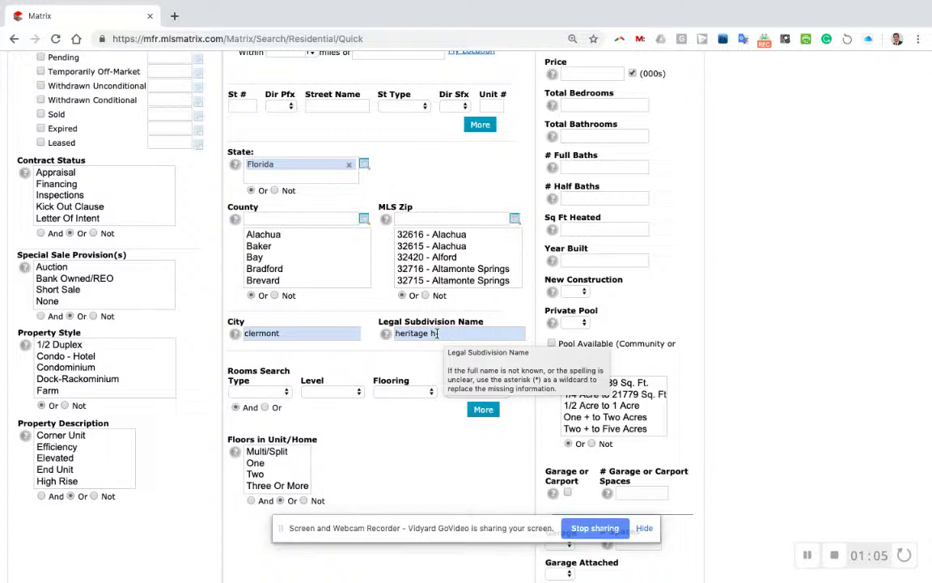
double_click(293, 333)
click(292, 333)
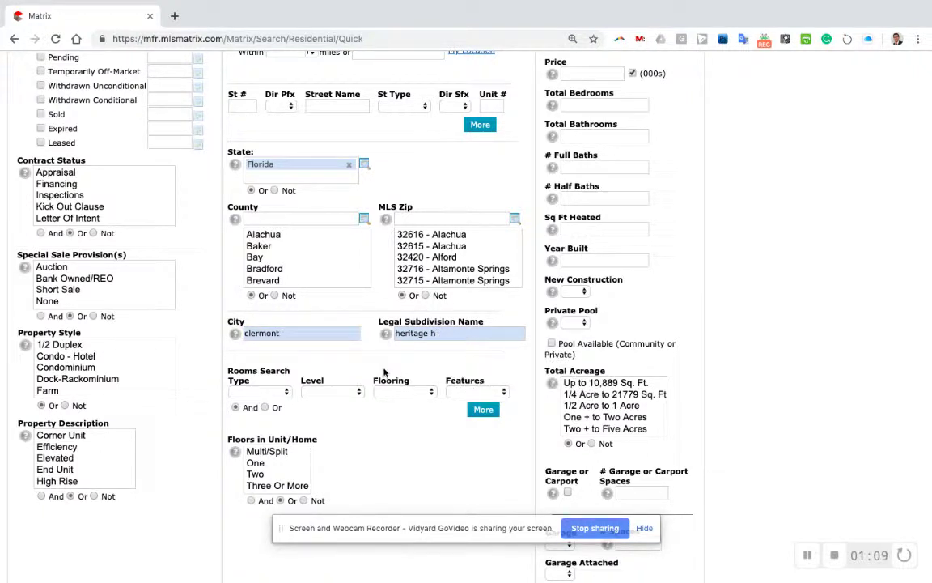
scroll(384, 371, down, 4)
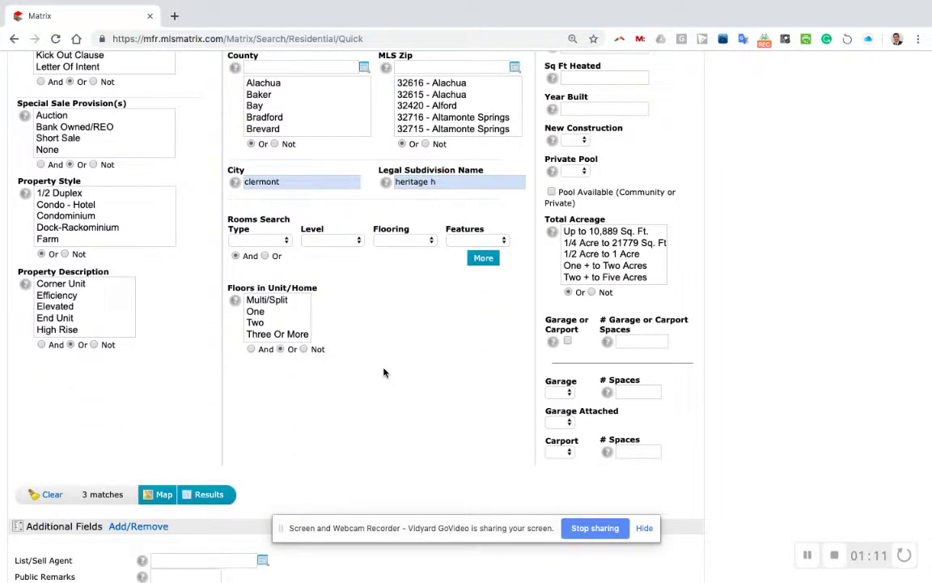
scroll(464, 355, up, 8)
- Set Garage to Yes with 3 in the # Spaces field
scroll(464, 355, down, 9)
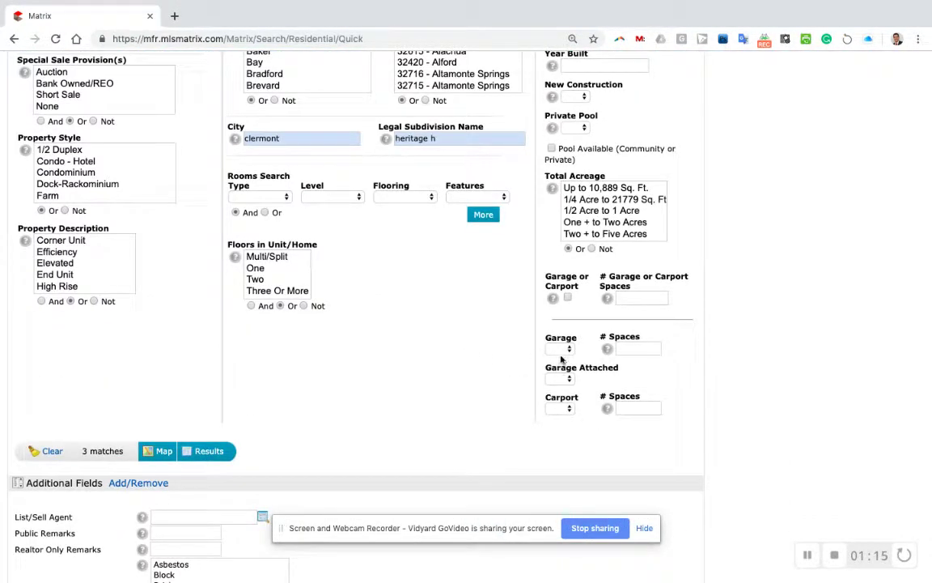
click(565, 351)
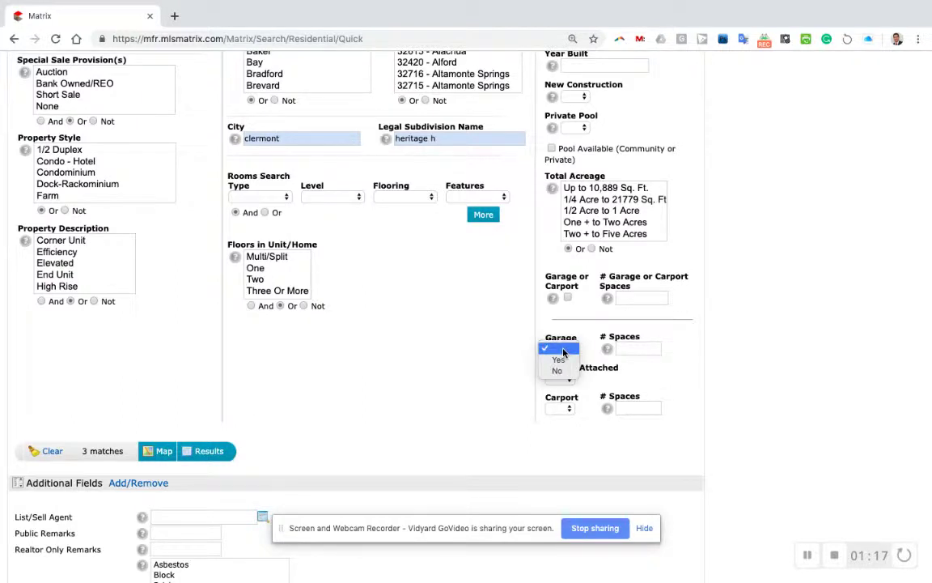
click(558, 361)
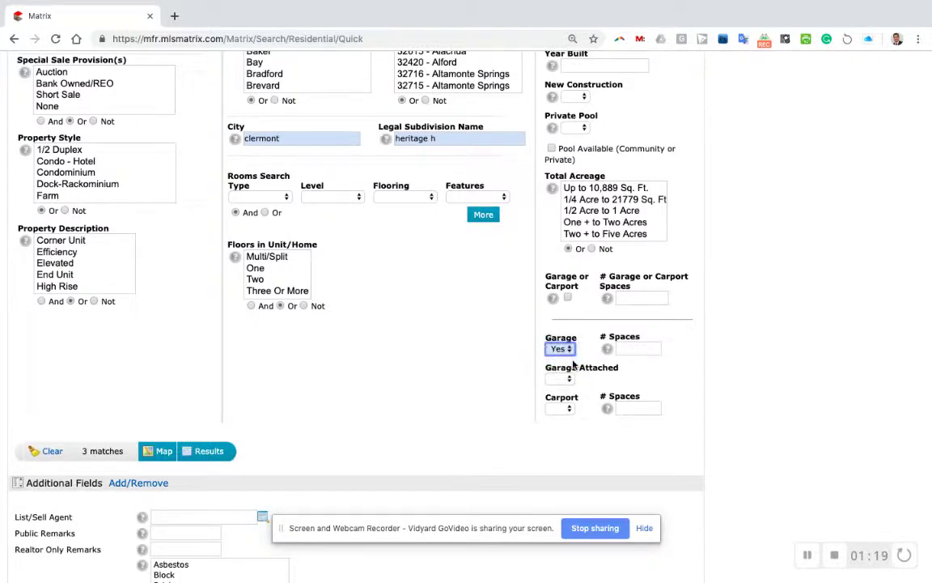
click(630, 347)
text(3)
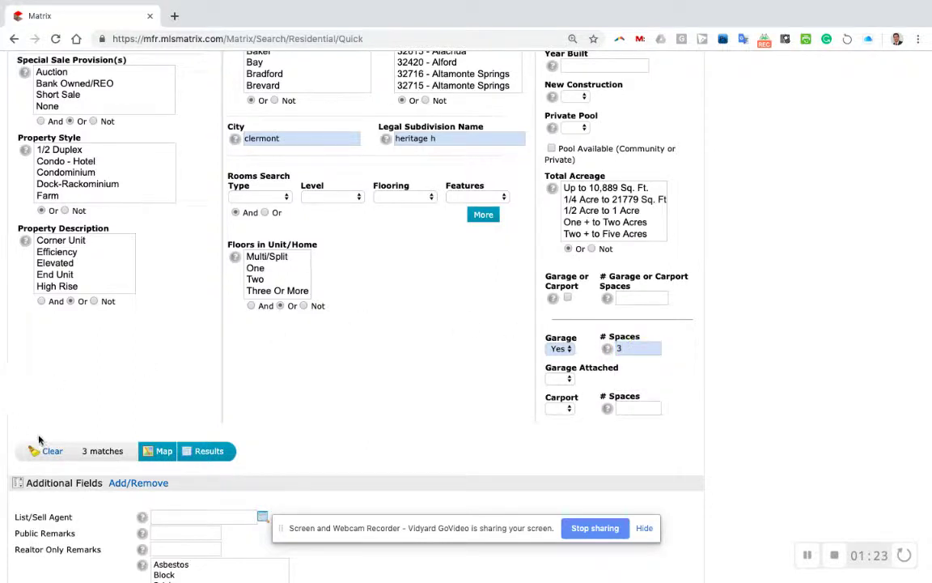
- Review the search criteria and go to the Additional Fields Add/Remove page
scroll(282, 391, down, 1)
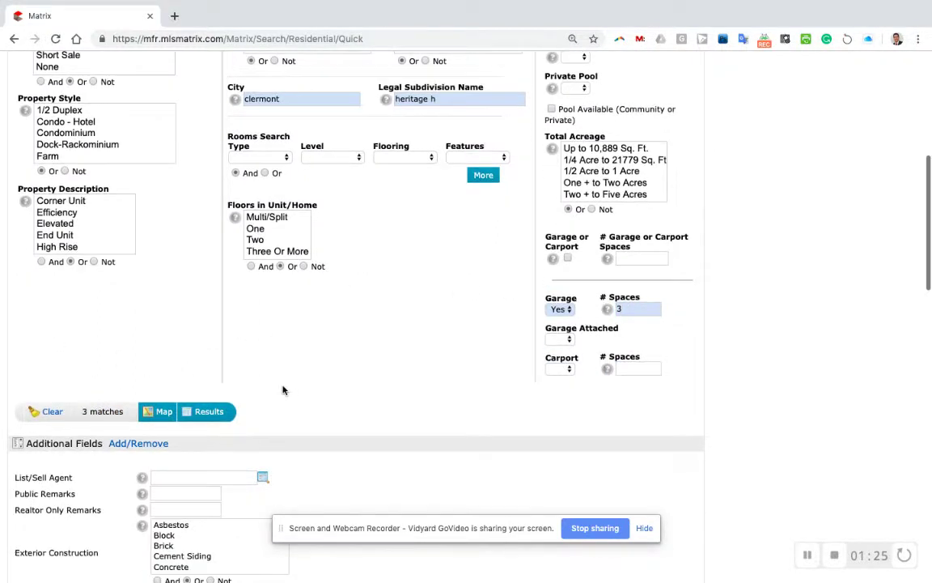
scroll(282, 390, down, 3)
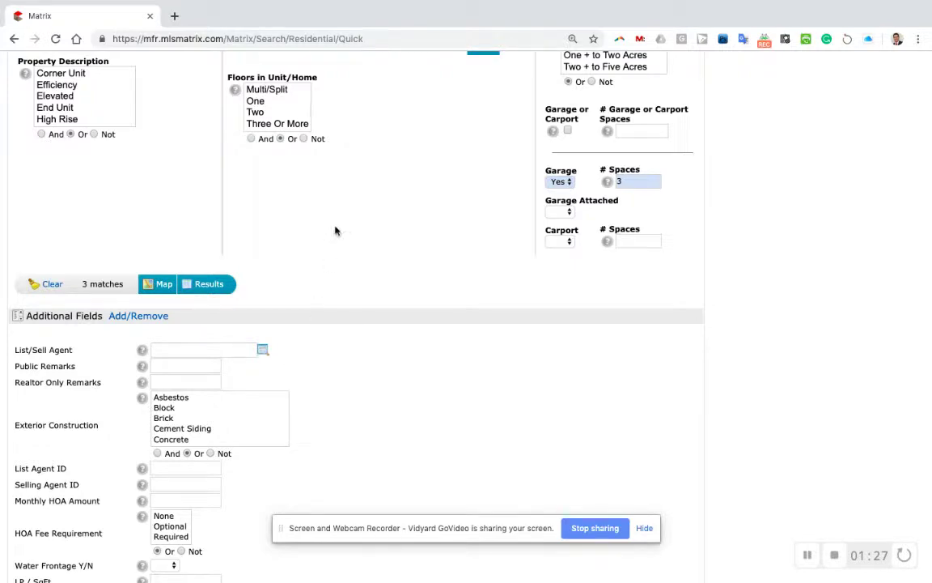
scroll(335, 231, up, 1)
scroll(336, 231, up, 1)
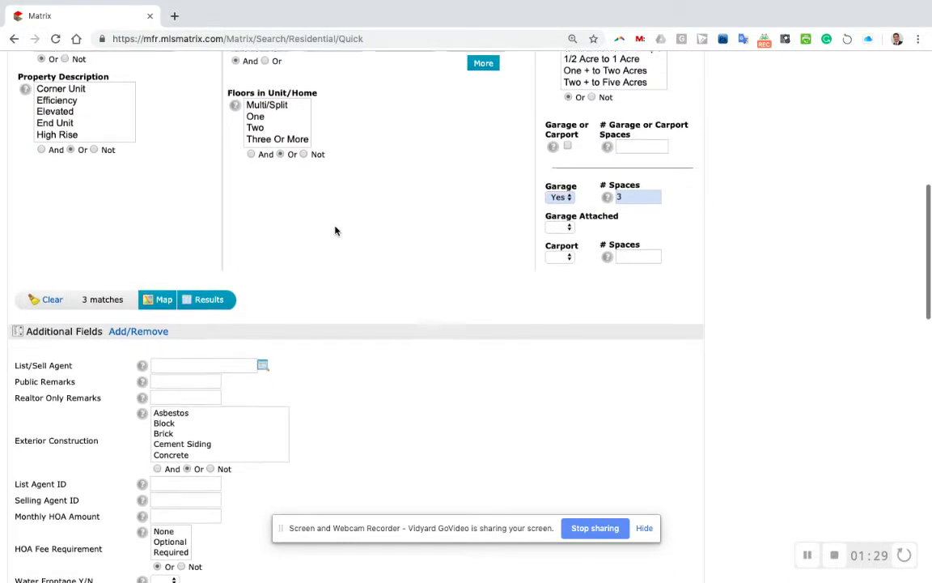
scroll(441, 192, up, 3)
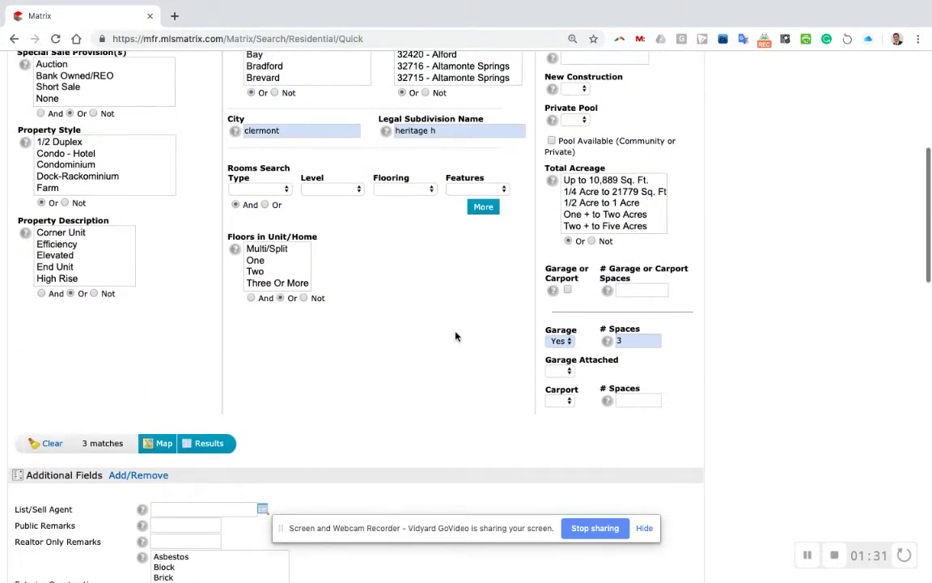
scroll(456, 333, up, 5)
scroll(451, 461, down, 4)
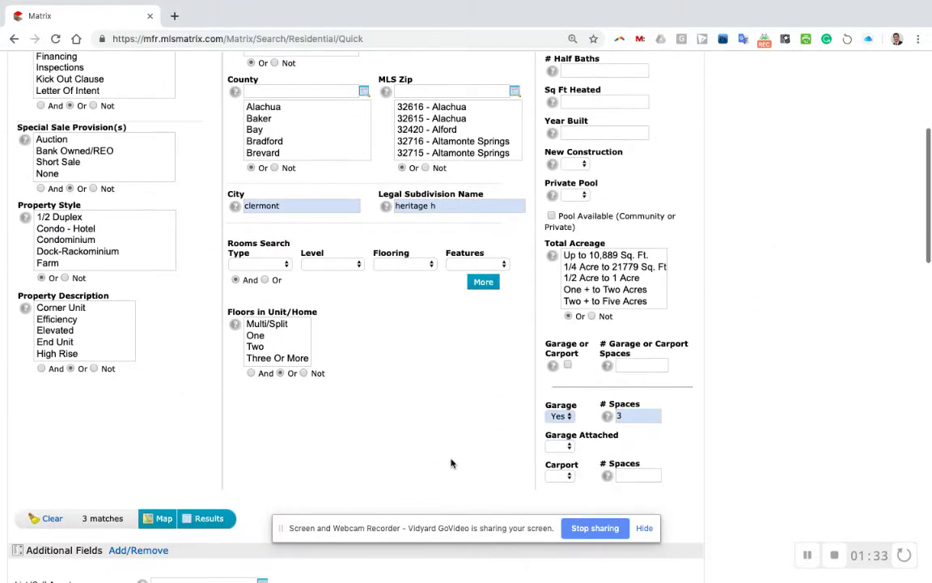
scroll(453, 401, down, 3)
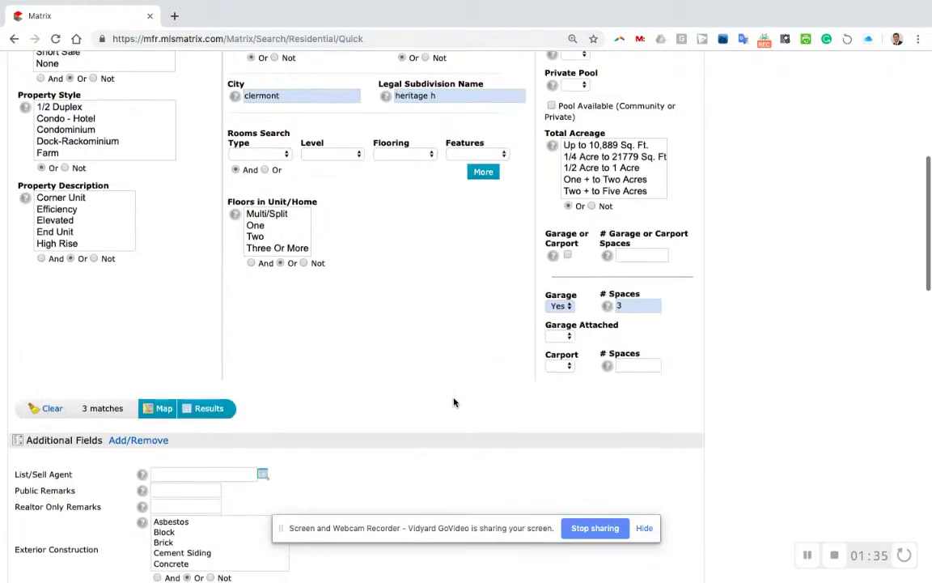
scroll(454, 400, up, 3)
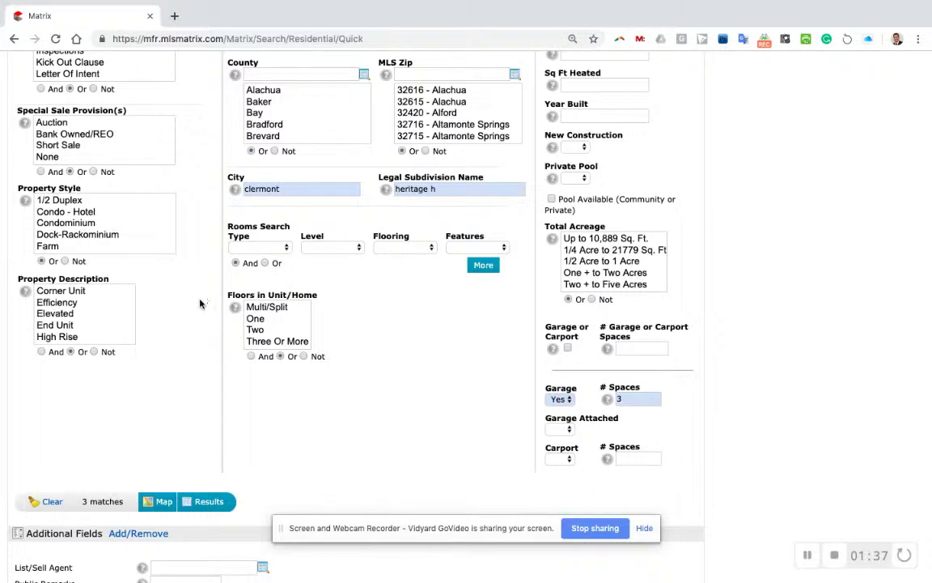
scroll(438, 362, down, 1)
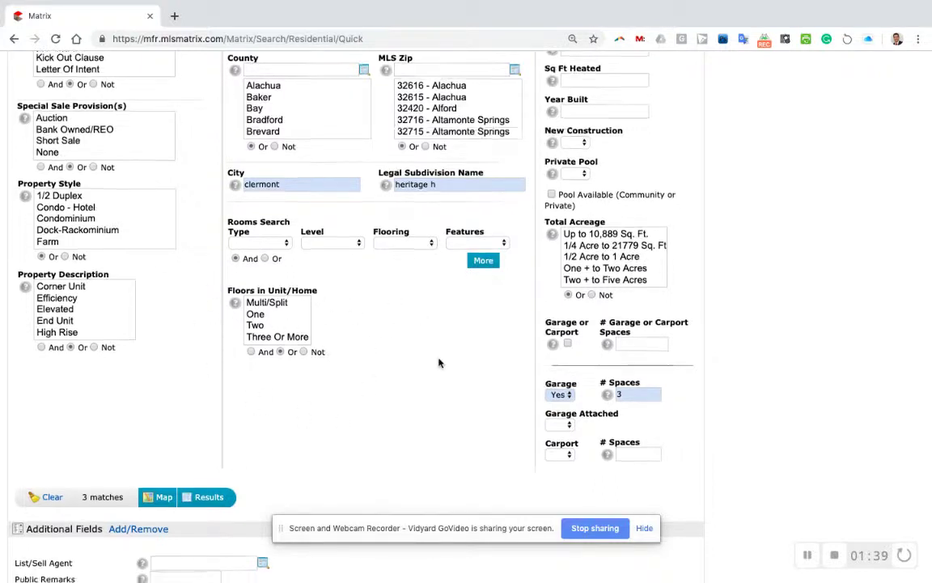
scroll(438, 362, down, 4)
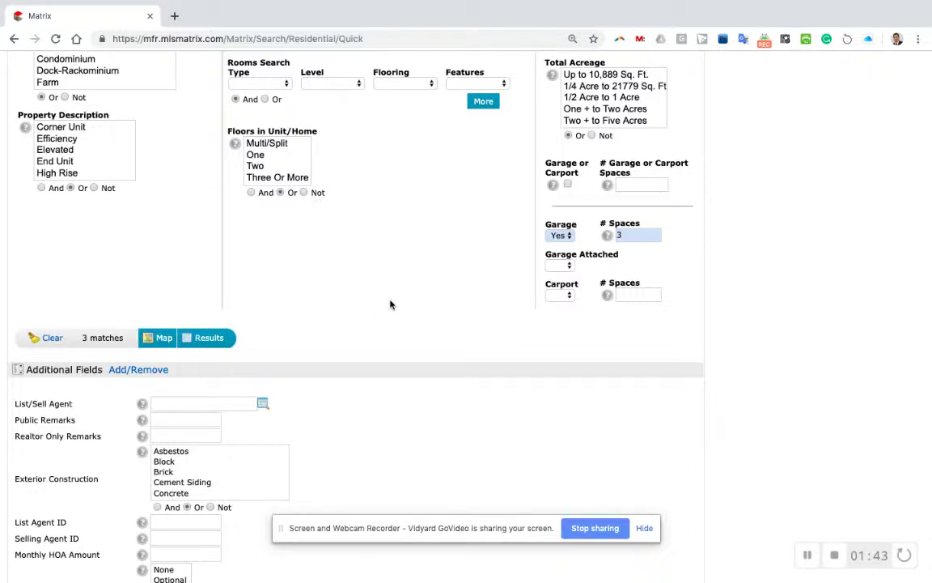
scroll(390, 304, down, 3)
scroll(390, 304, up, 10)
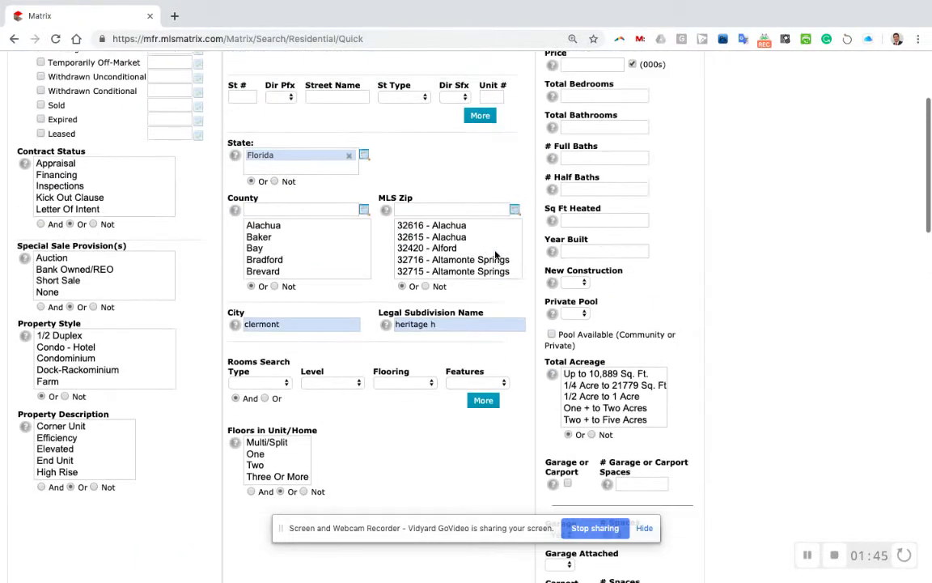
scroll(495, 255, down, 7)
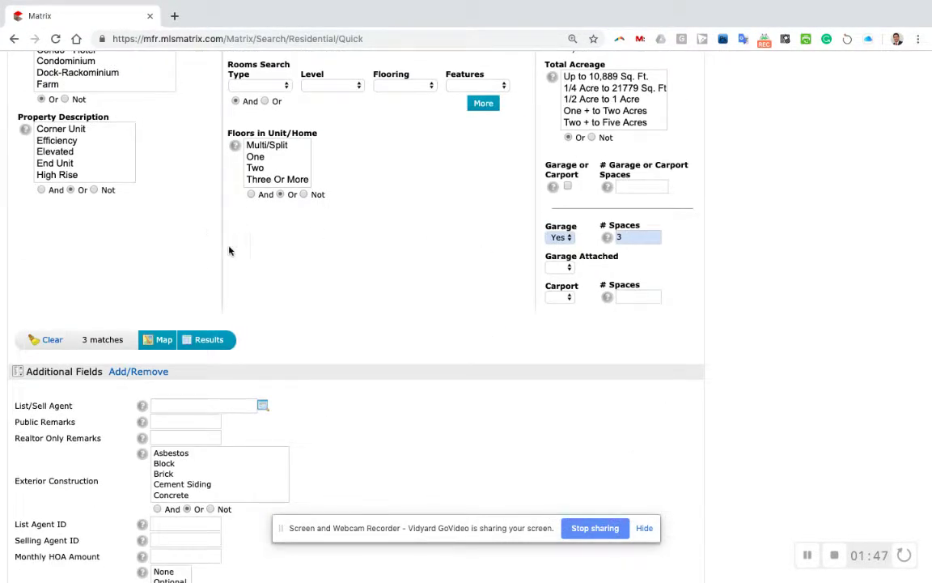
click(136, 374)
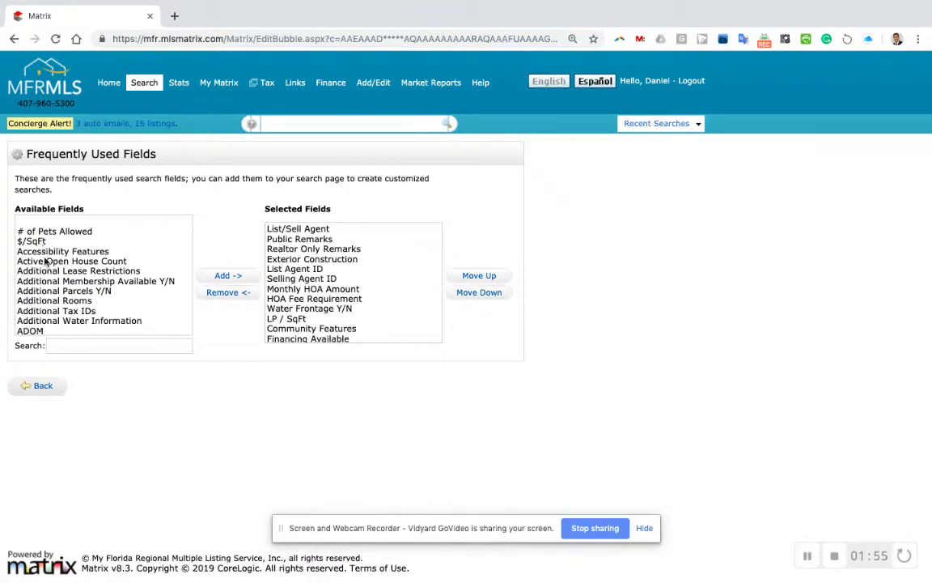
- Filter the available fields by 'garag' and select Garage Y/N
scroll(57, 267, down, 5)
scroll(57, 292, down, 6)
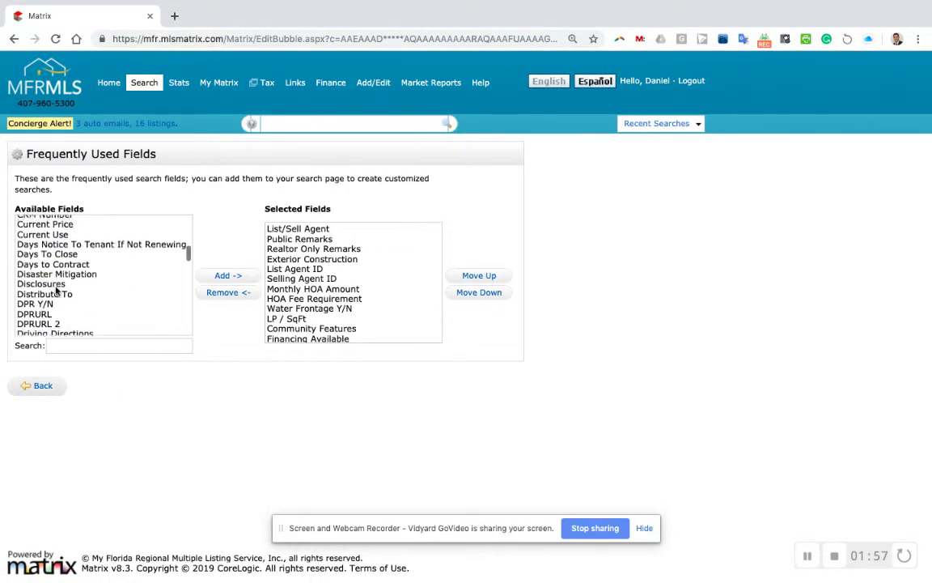
scroll(56, 292, up, 3)
click(72, 346)
text(garage)
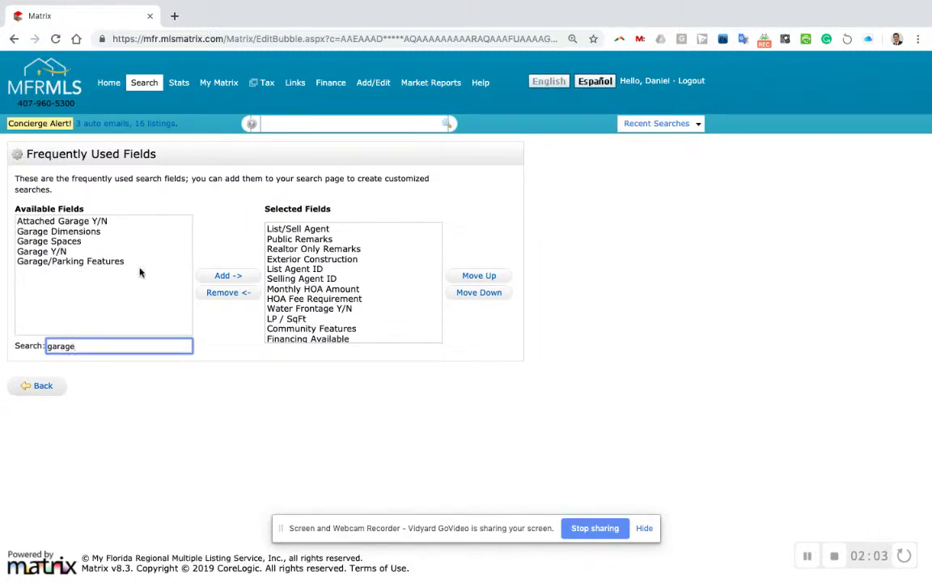
scroll(298, 290, down, 10)
scroll(266, 290, down, 1)
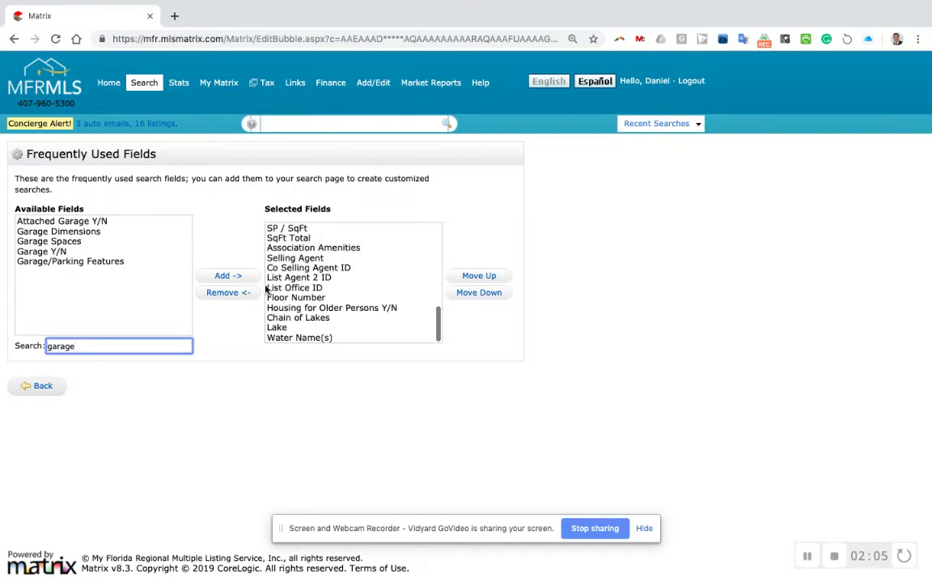
scroll(271, 288, up, 10)
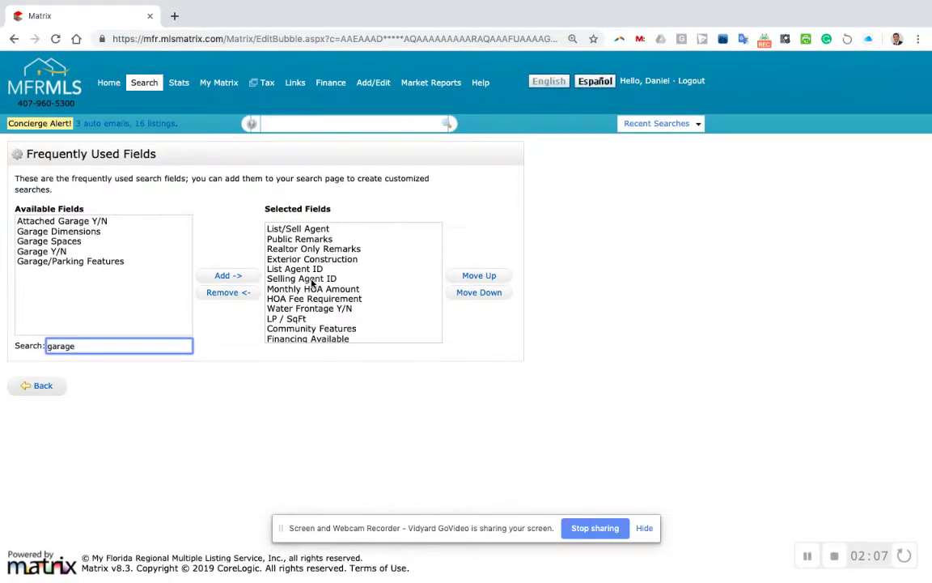
scroll(314, 268, down, 5)
scroll(312, 282, down, 5)
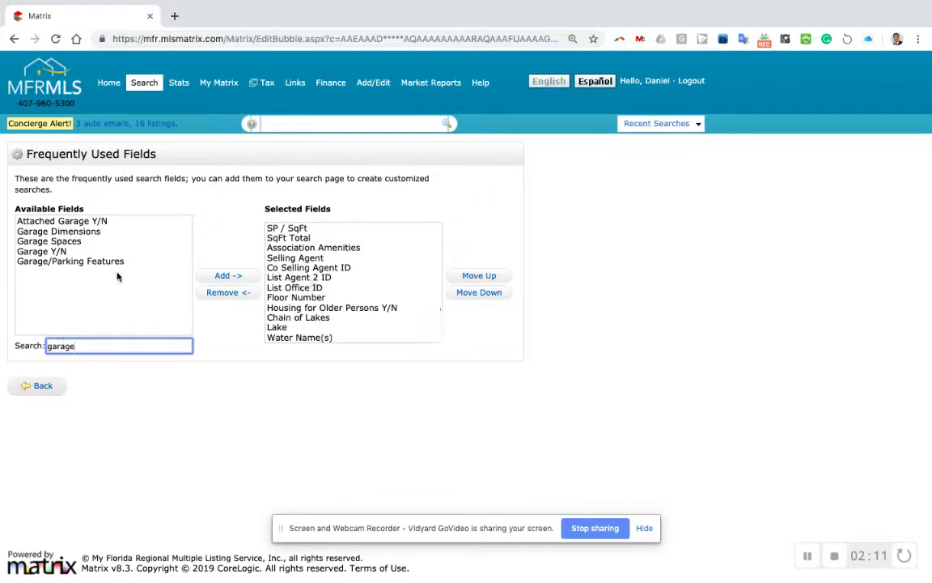
click(57, 251)
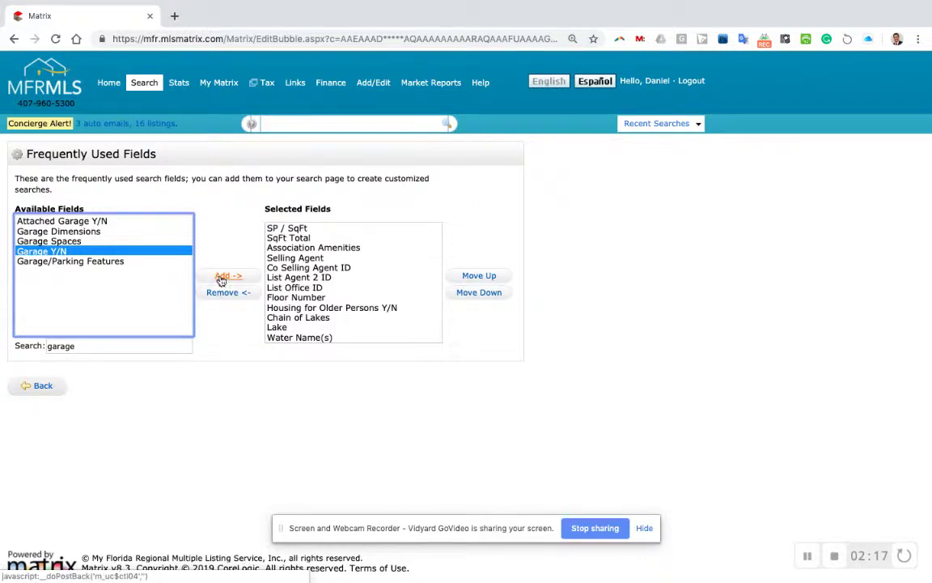
- Return to the search form and list the 3 matching Clermont listings
click(42, 388)
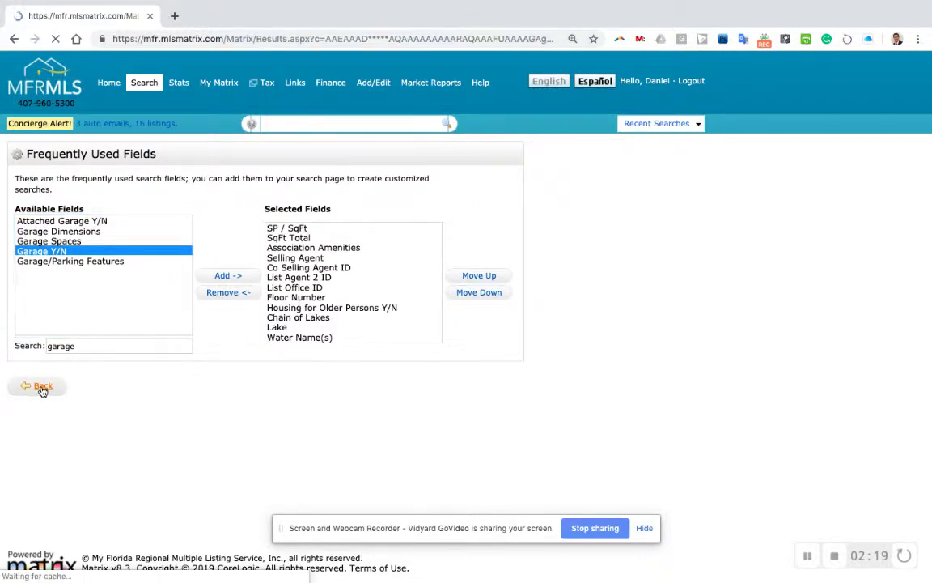
scroll(332, 363, down, 2)
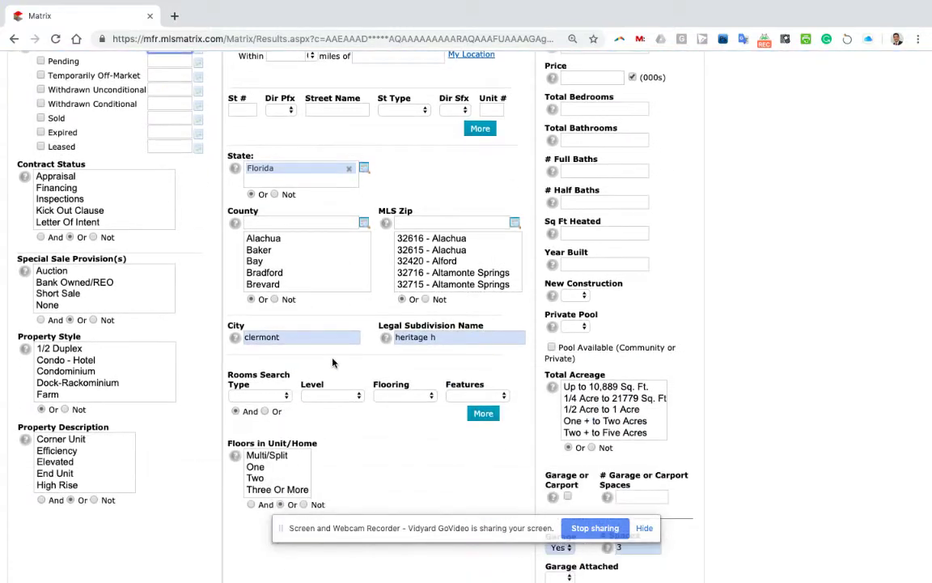
scroll(332, 362, down, 5)
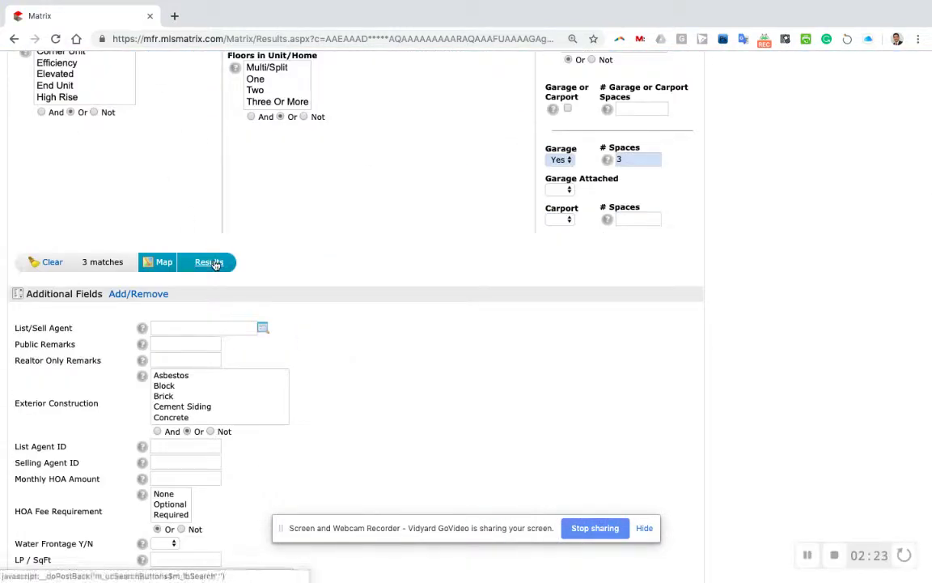
click(213, 262)
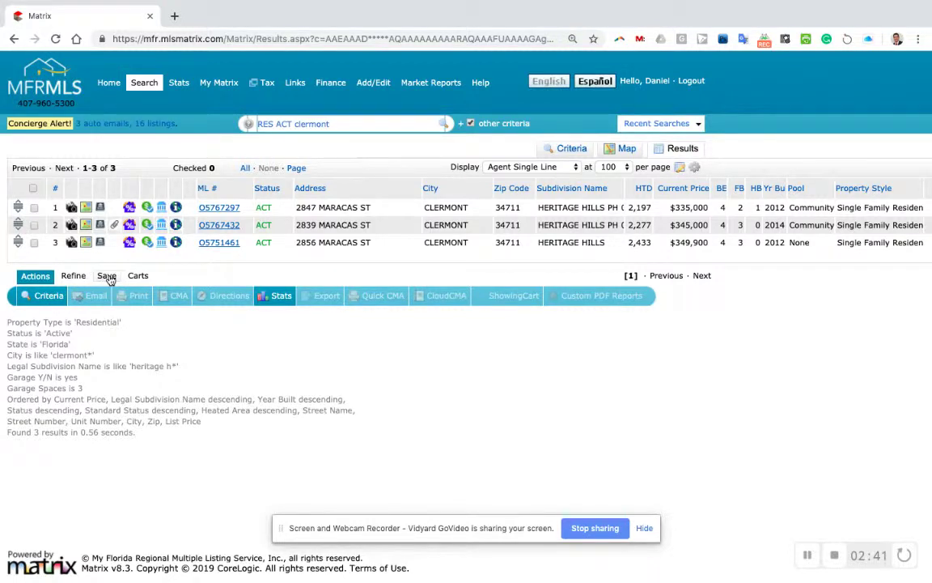
- Create a New Auto Email from the Save options of these results
click(110, 277)
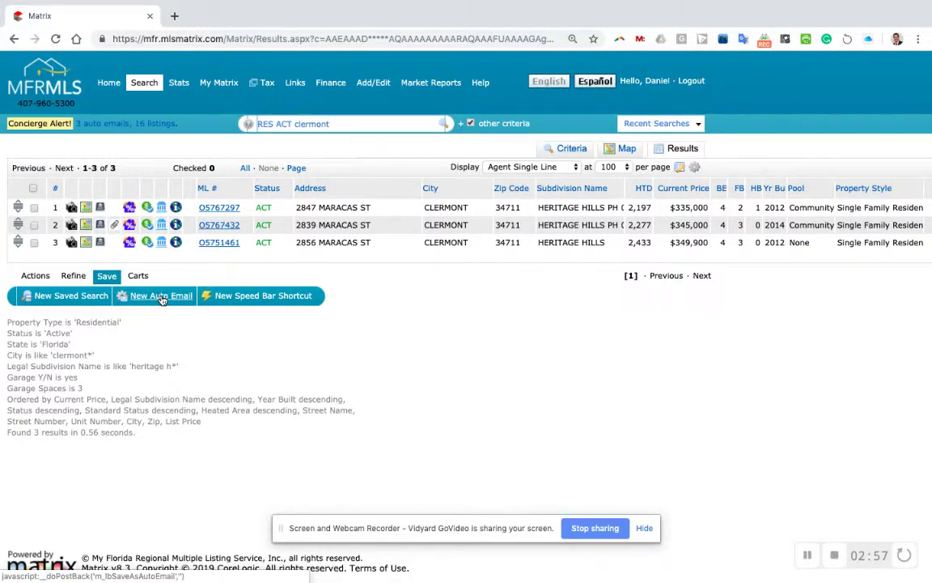
click(162, 296)
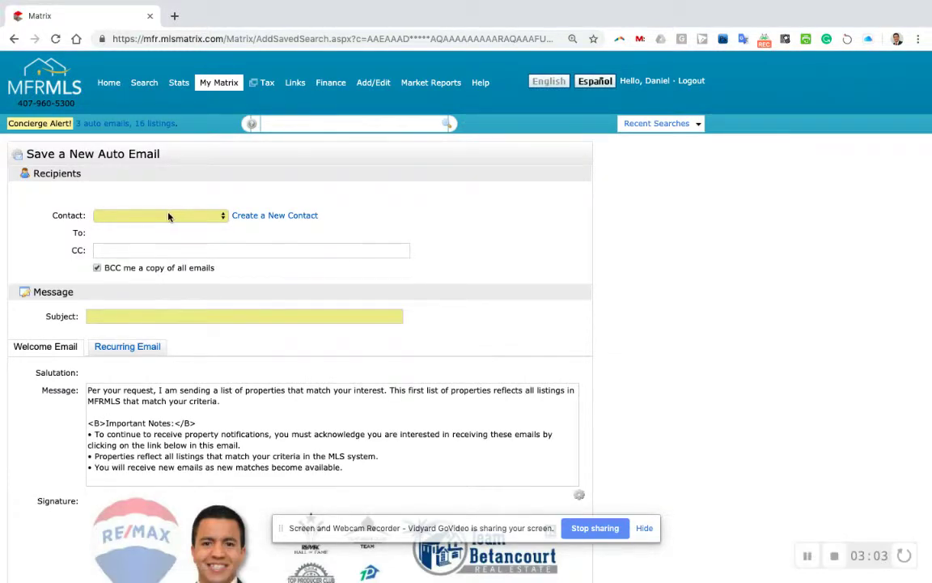
- Add a new contact, entering their first name, last name and e-mail address
click(265, 217)
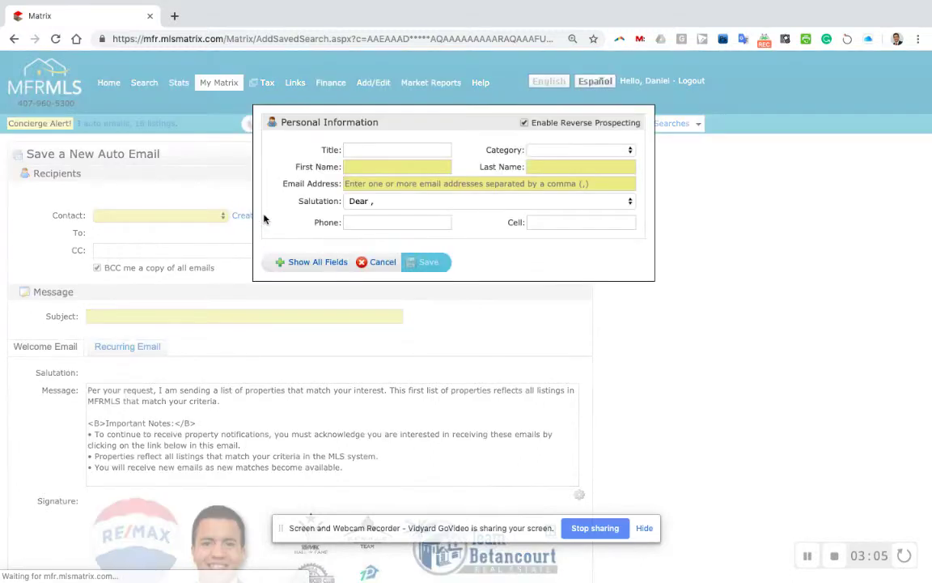
click(375, 166)
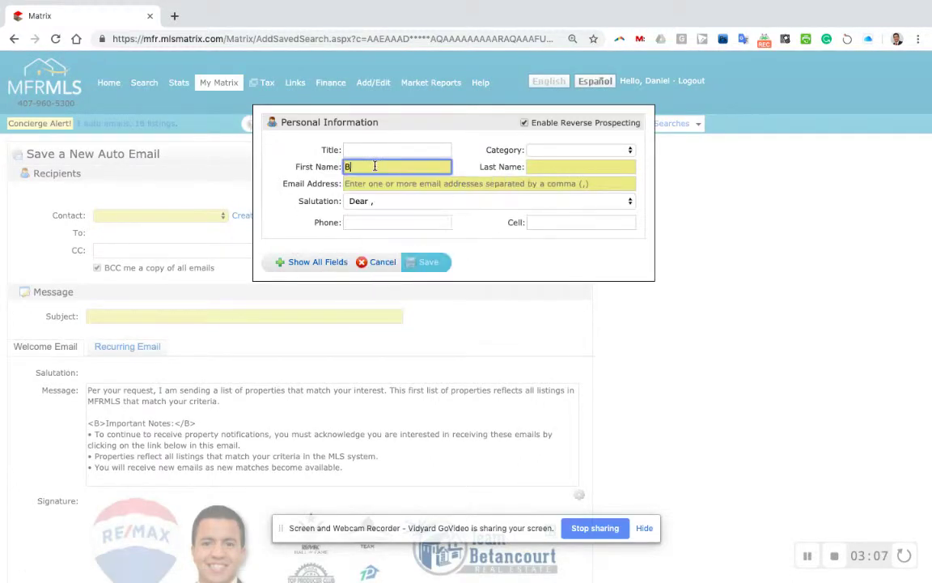
key(Tab)
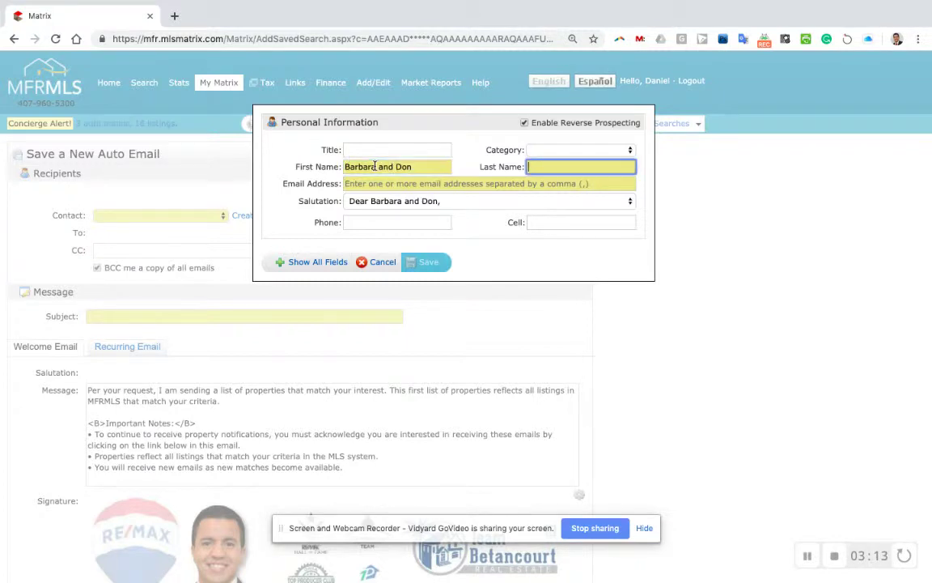
key(Tab)
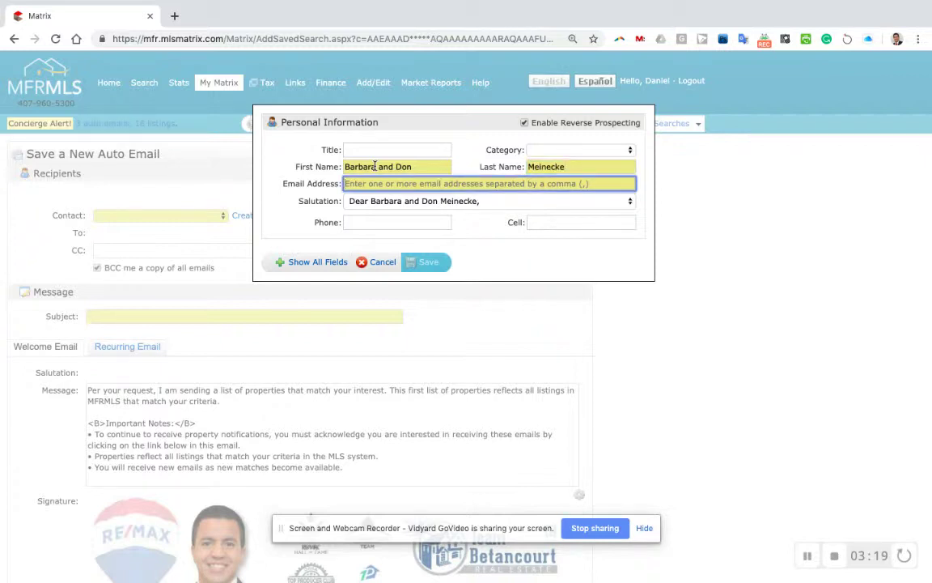
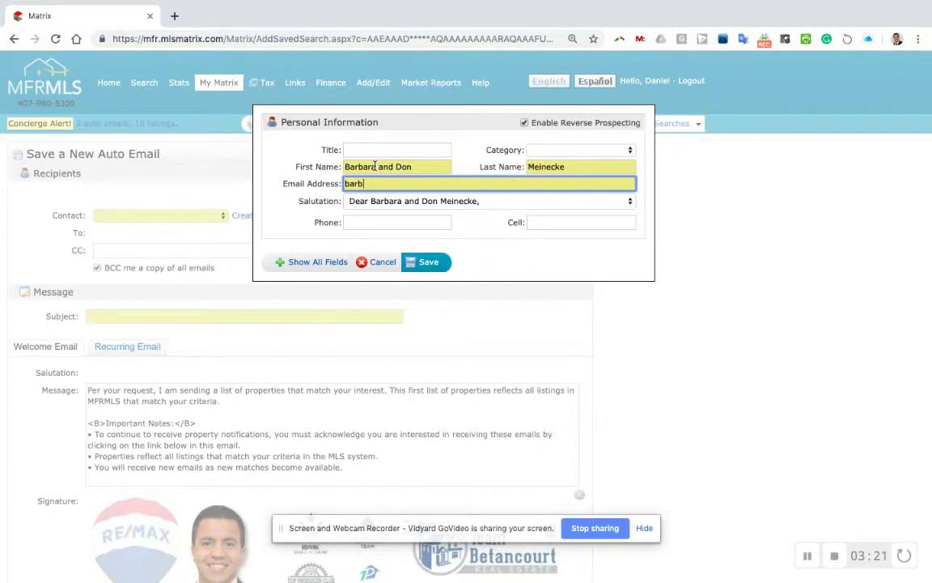
- Choose the 'Hi' salutation, correct the e-mail address, and set Category to Open House
click(375, 202)
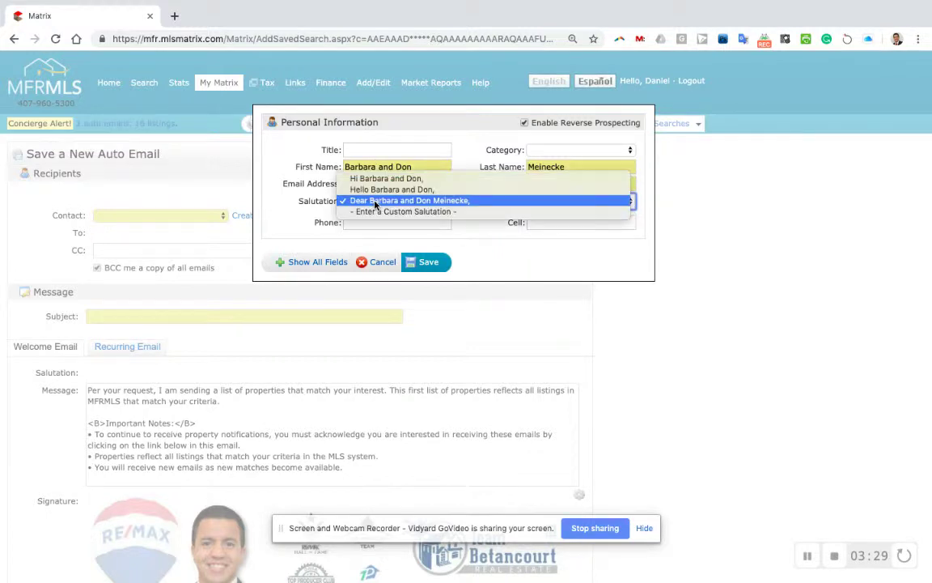
click(378, 180)
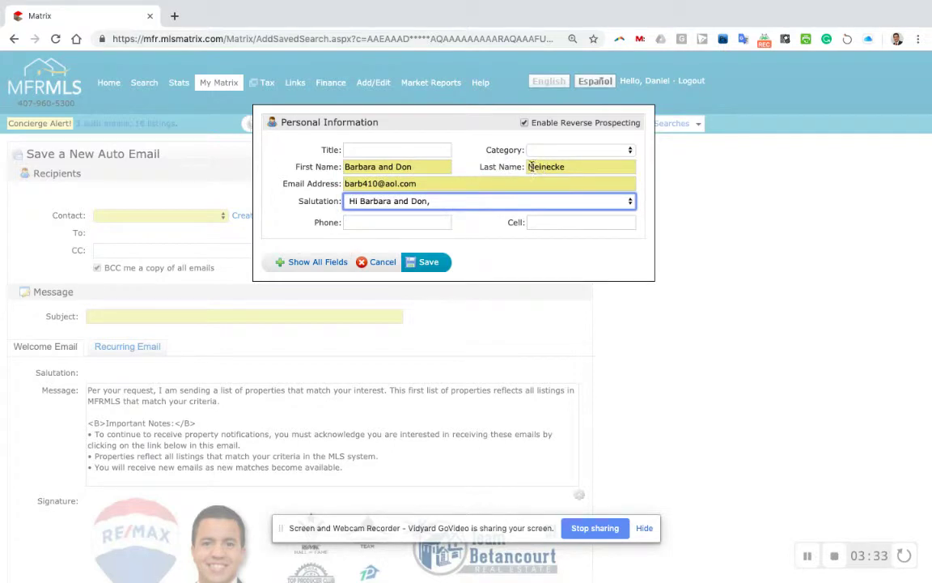
click(364, 186)
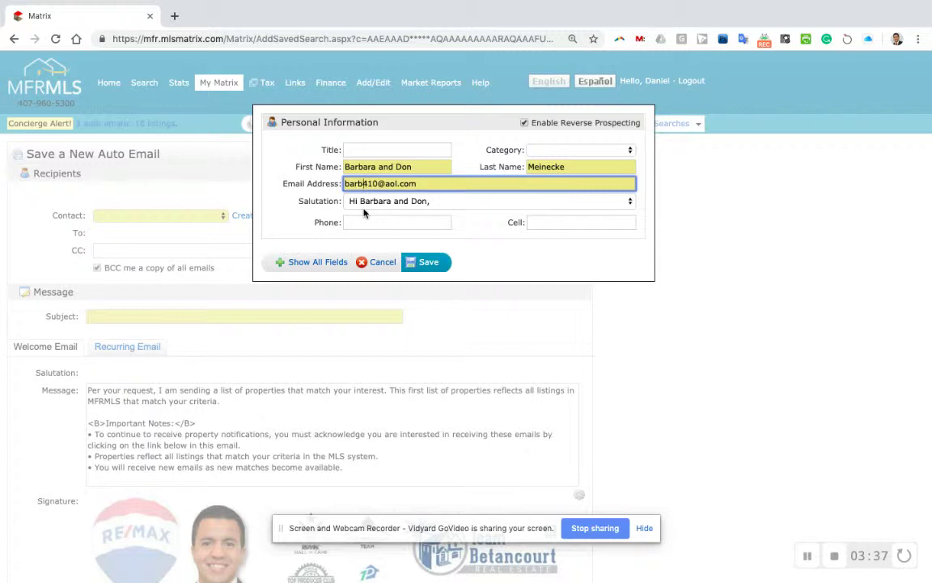
text(m)
click(560, 150)
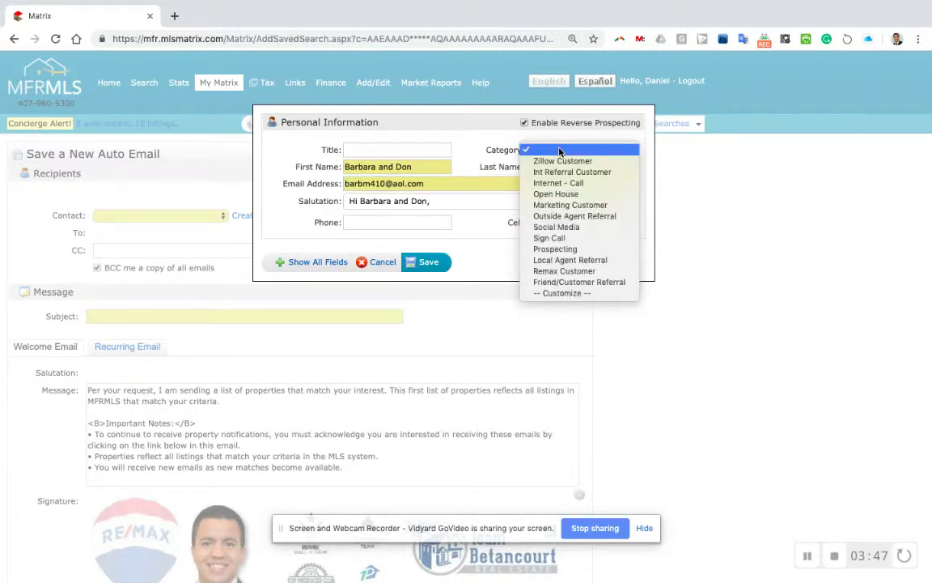
click(565, 196)
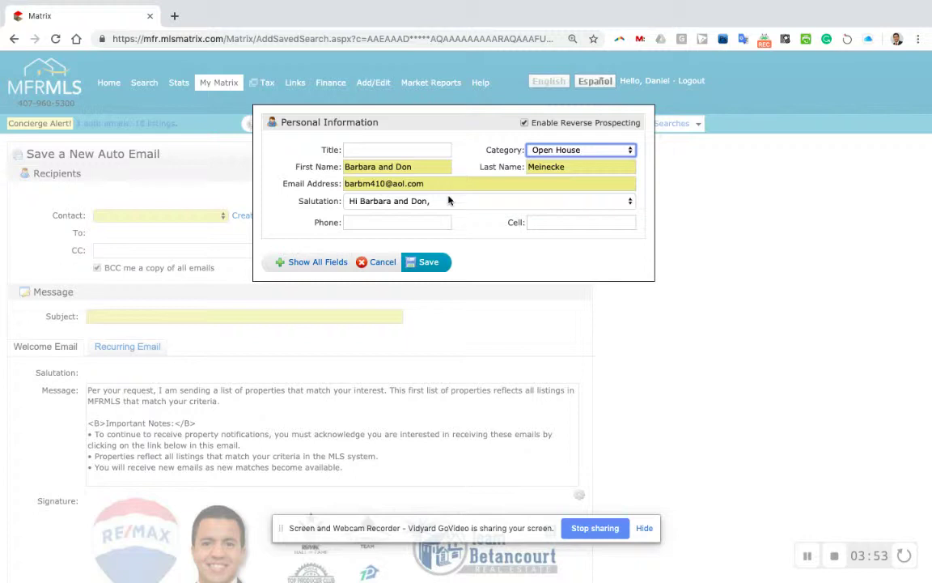
- Keep the Hi greeting, leave Cell empty, and save the contact as recipient
click(420, 206)
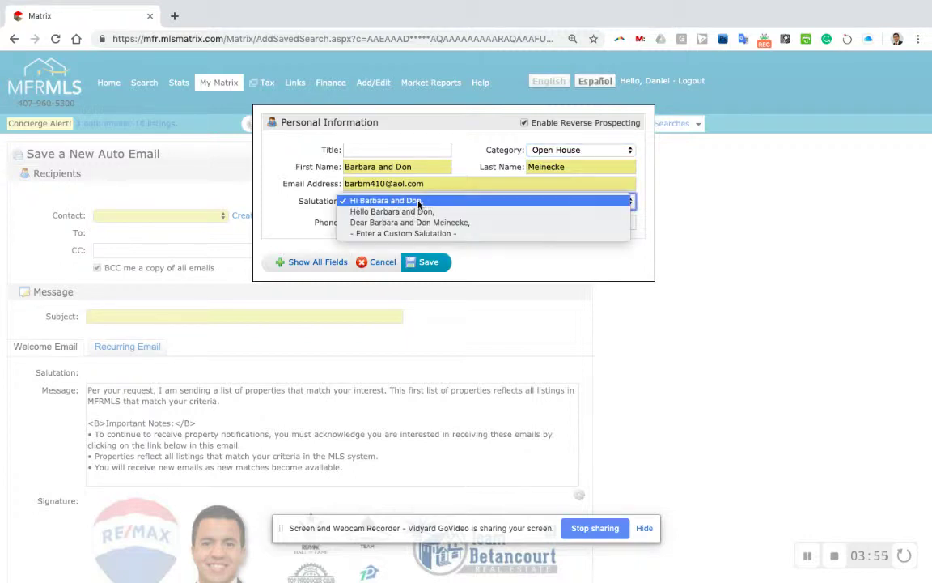
click(280, 201)
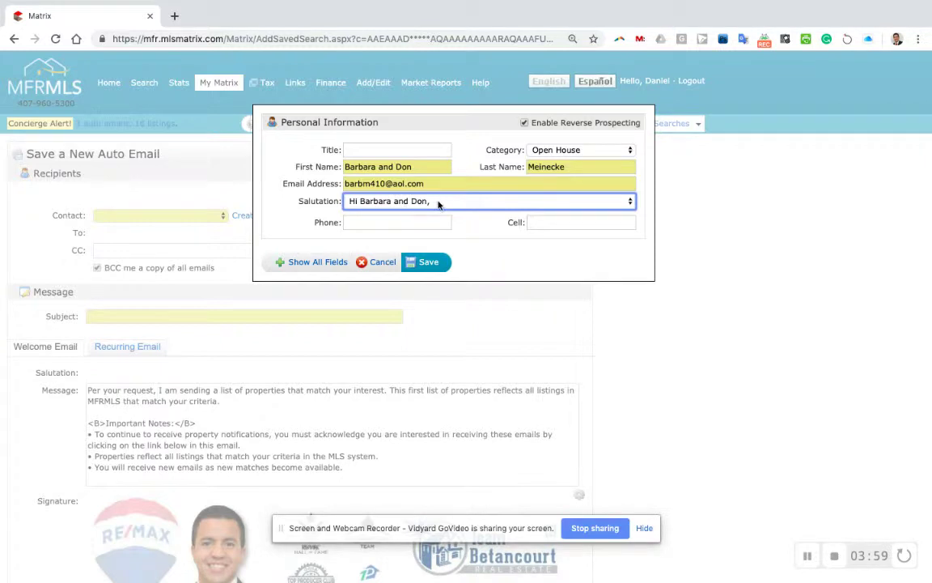
click(560, 221)
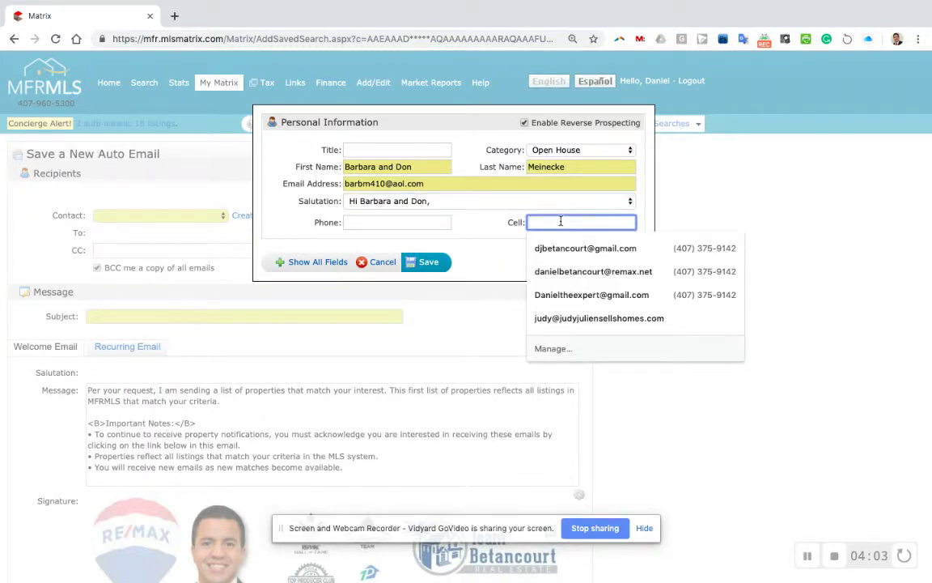
click(490, 227)
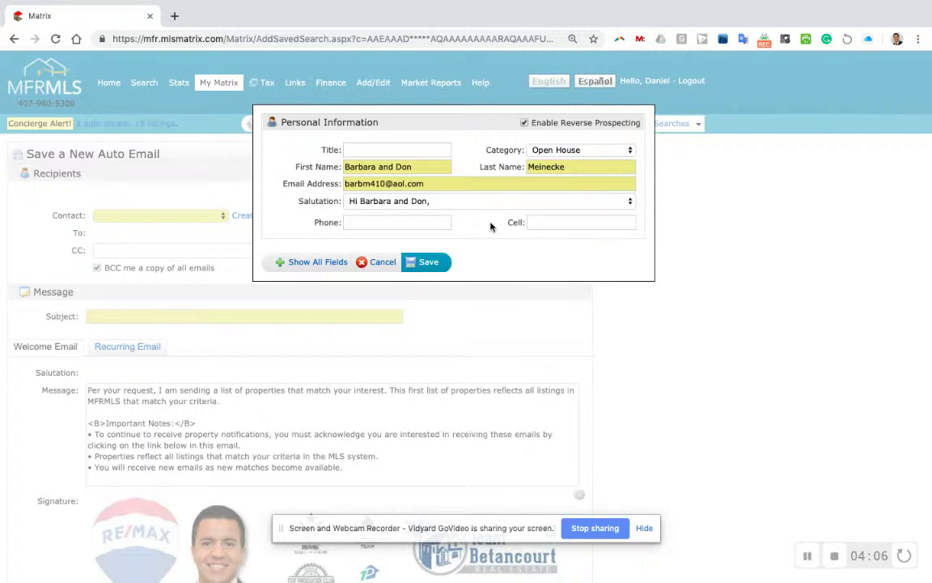
click(429, 263)
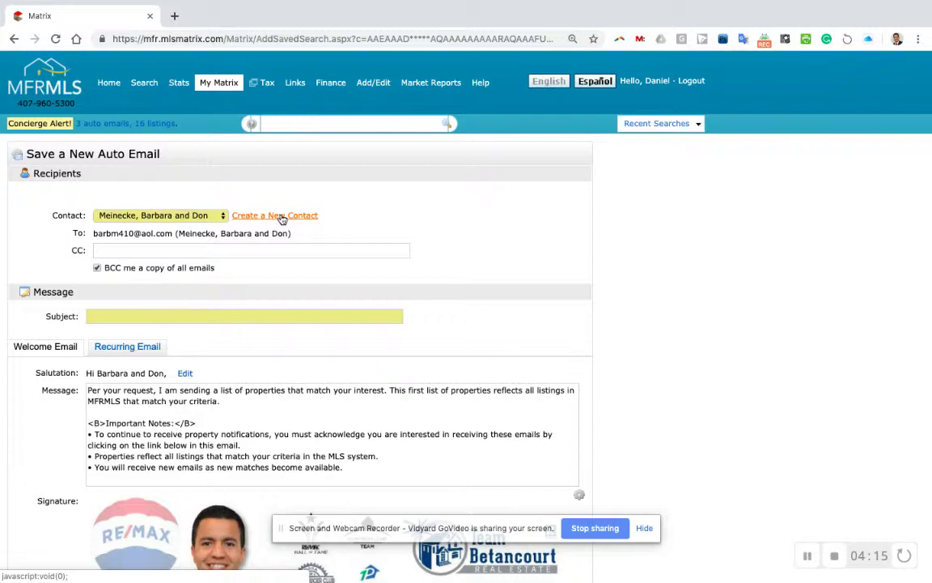
- Set the subject to the contacts' first names plus '- Heritage Hills homes with 3 car garage'
click(191, 316)
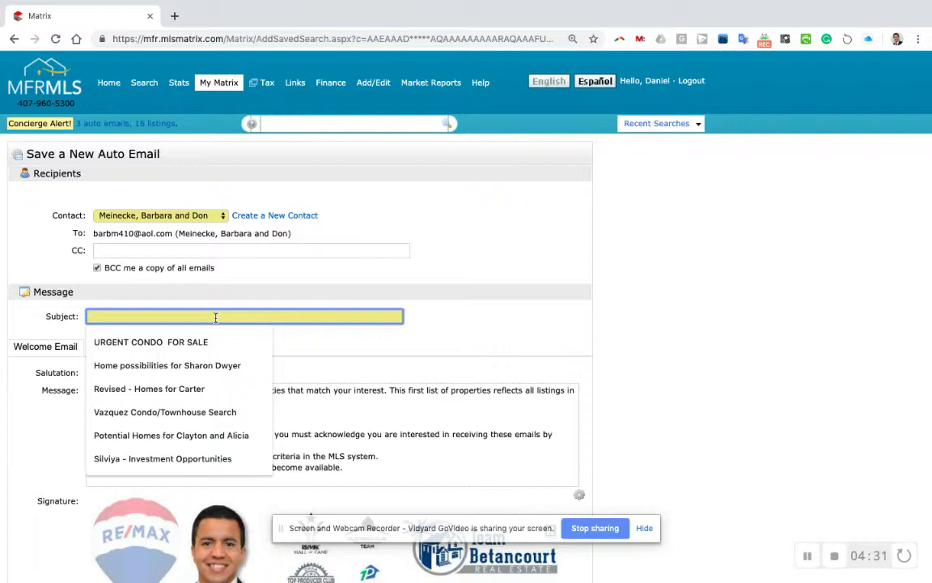
text(Heritage )
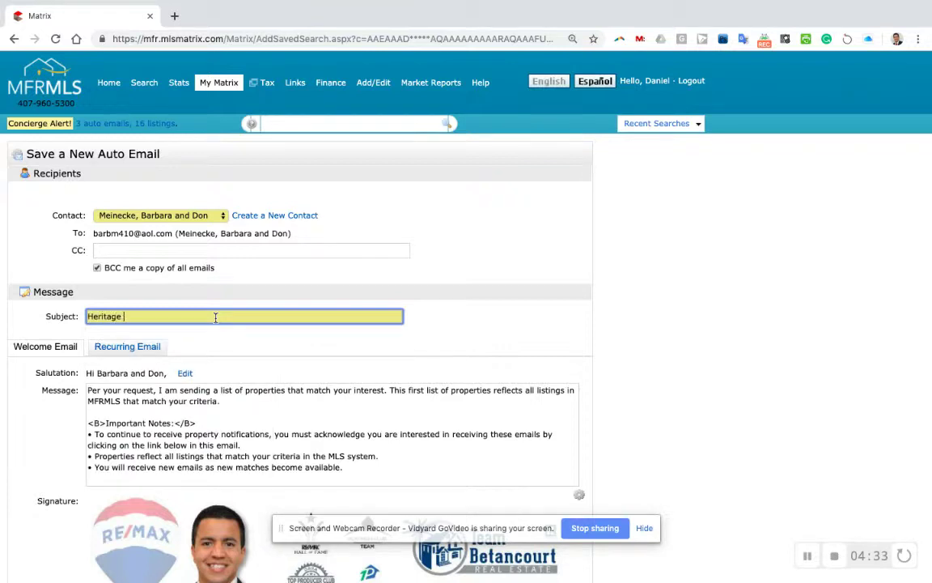
text(GHills homes with 3 car garage)
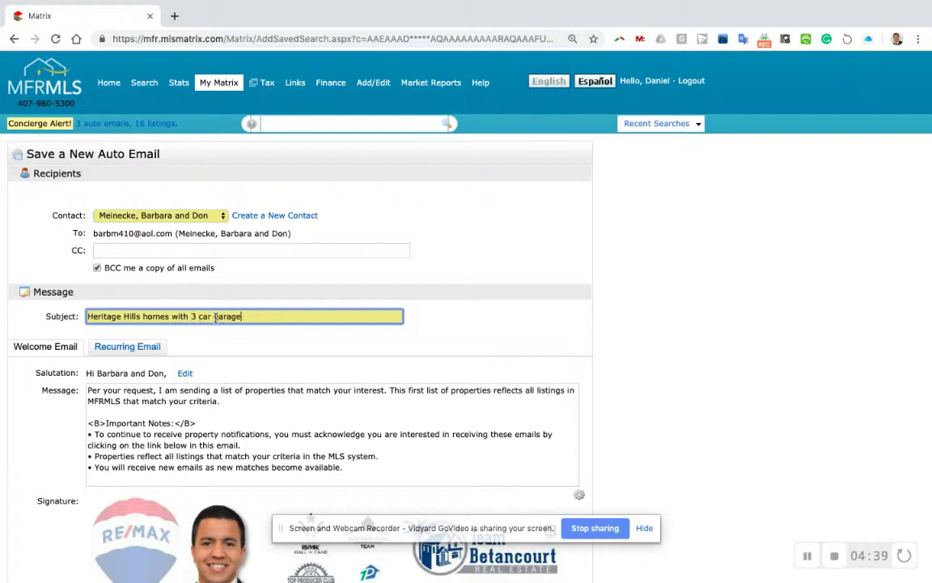
key(super+Left)
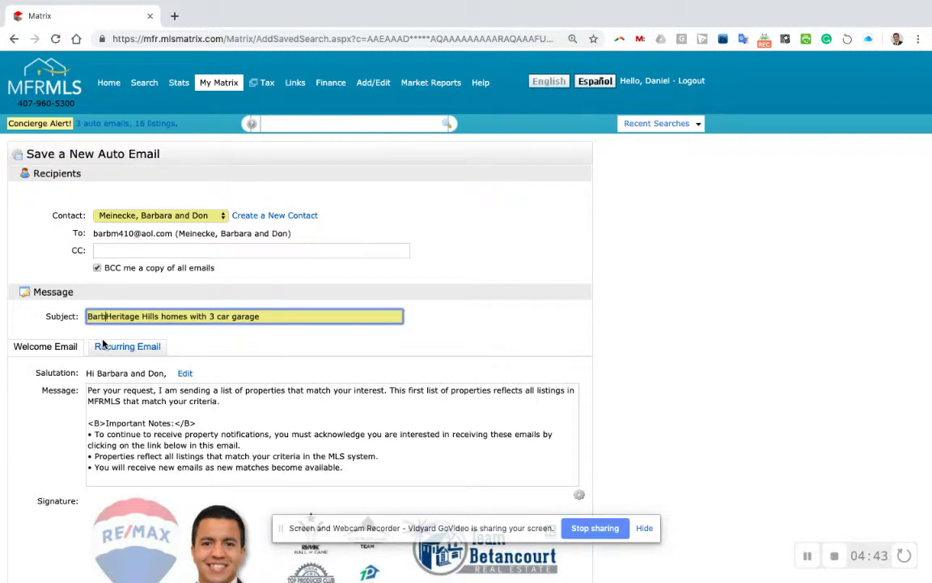
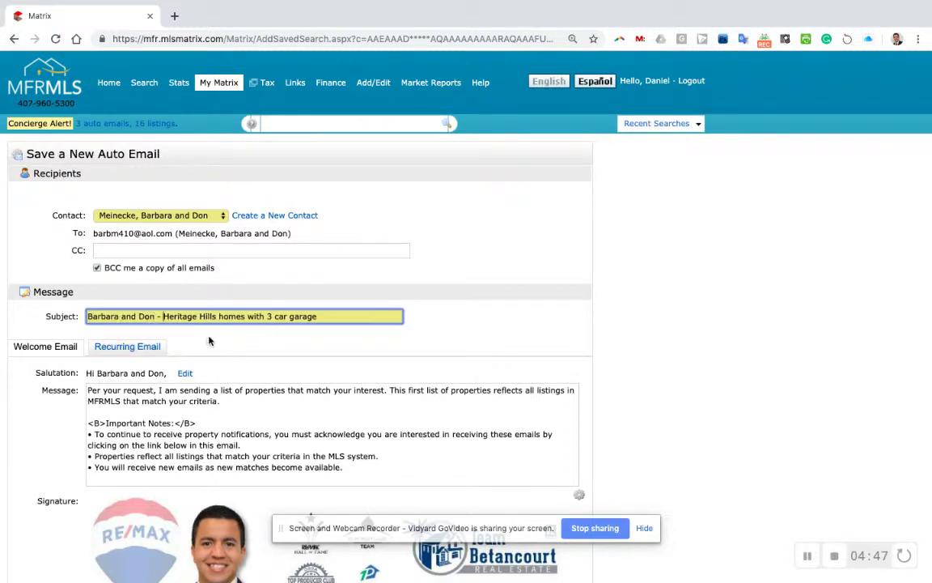
scroll(209, 341, down, 3)
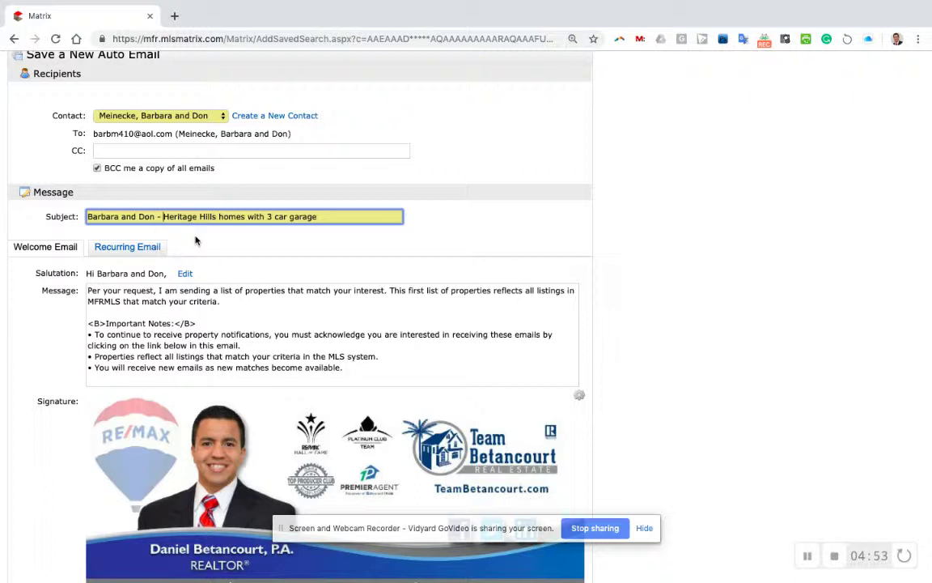
key(BackSpace)
key(BackSpace)
text(-)
scroll(261, 259, down, 1)
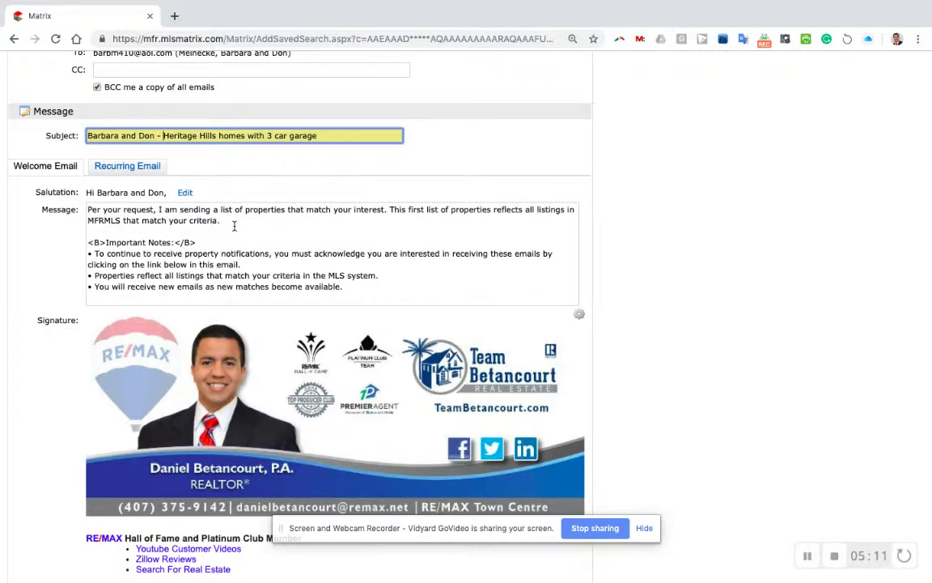
scroll(234, 227, down, 5)
scroll(44, 313, down, 5)
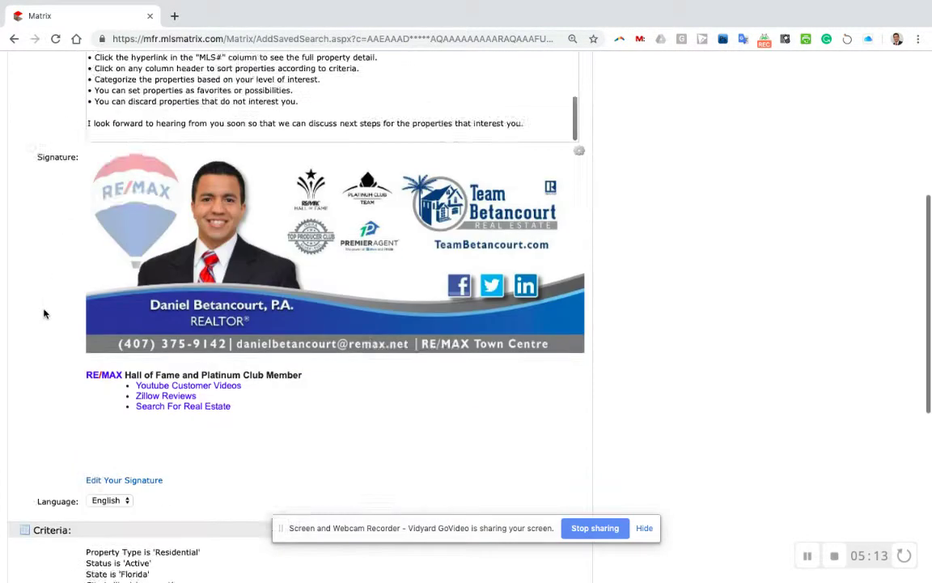
scroll(43, 313, down, 4)
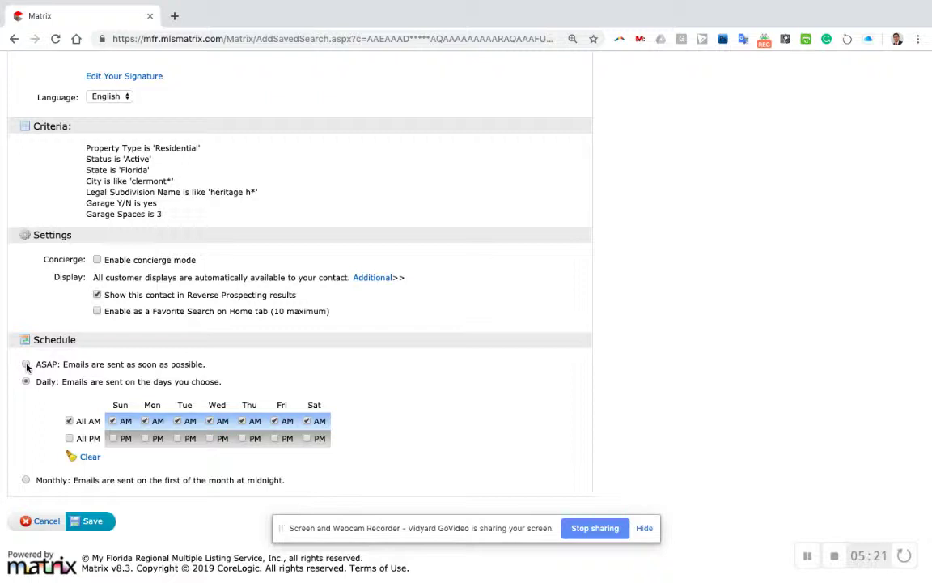
- Schedule the auto email to send ASAP and save it
click(26, 365)
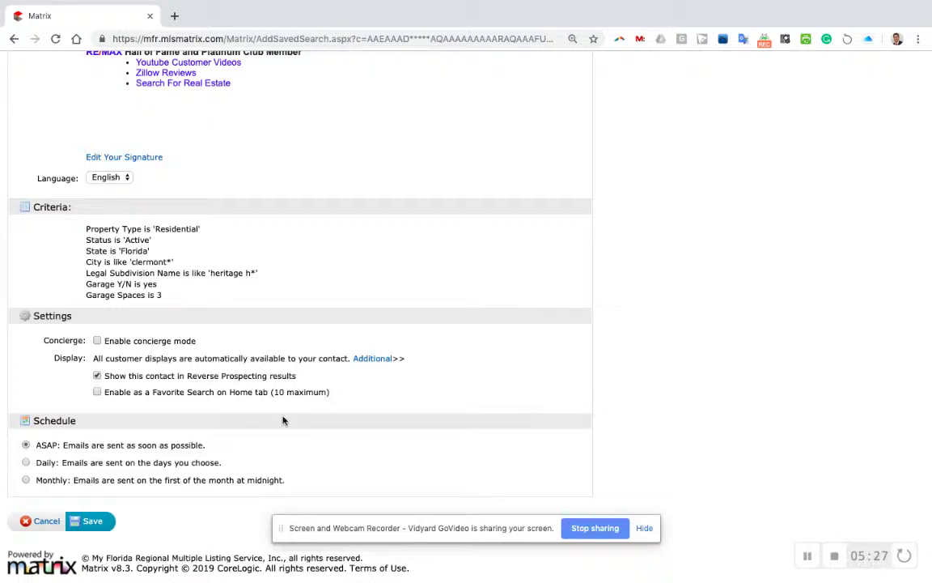
scroll(282, 422, down, 1)
click(93, 522)
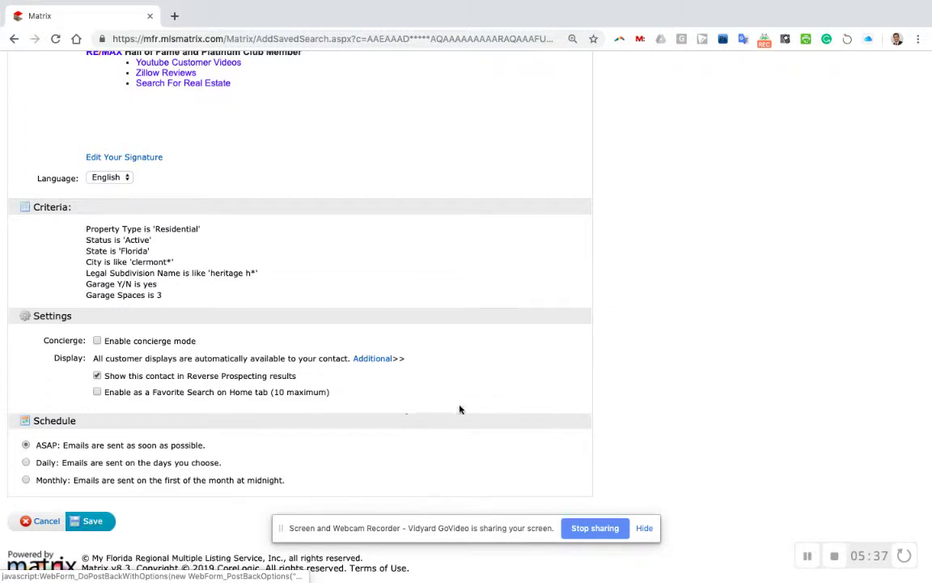
click(93, 522)
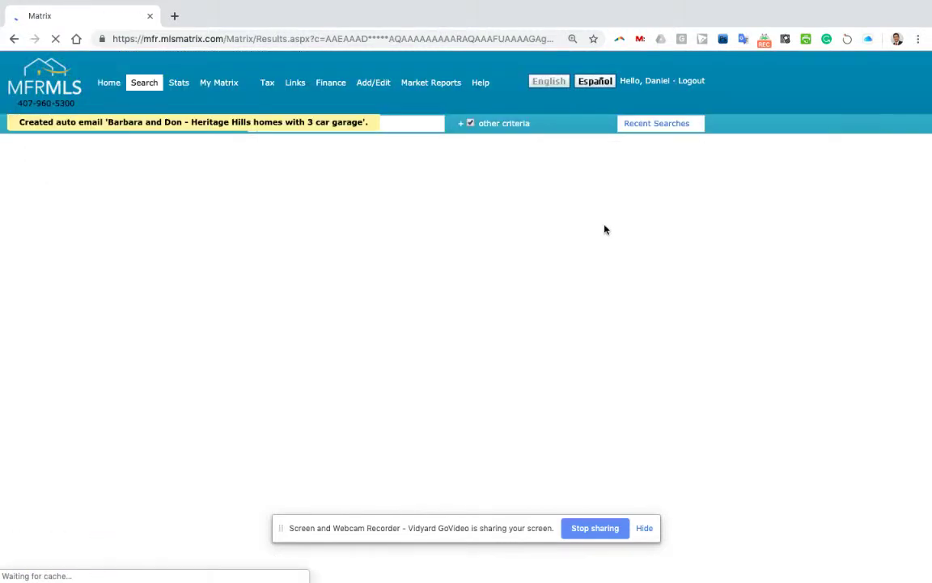